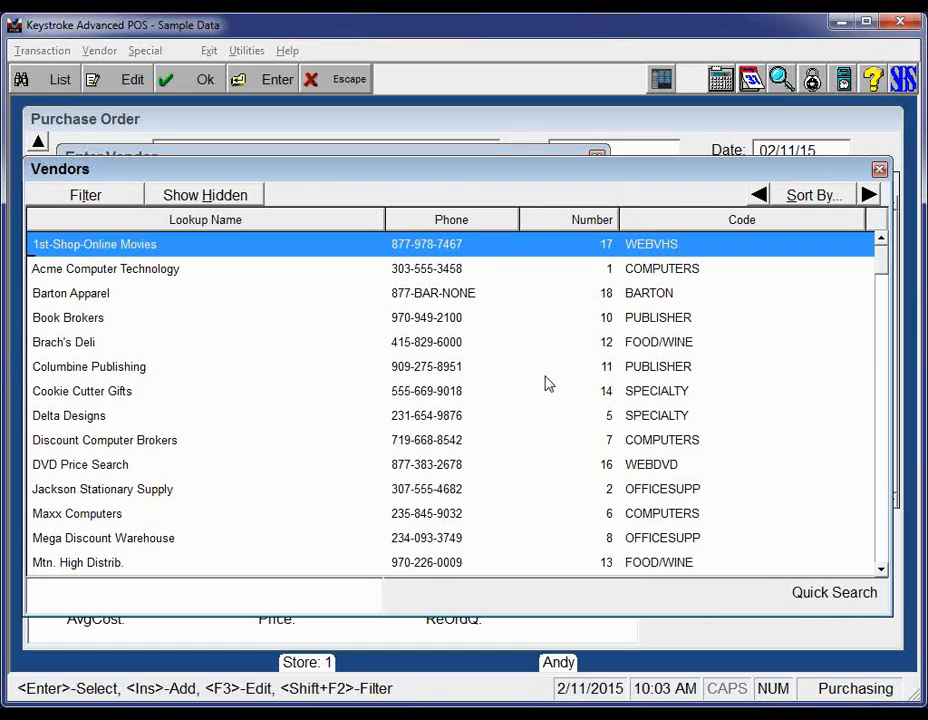
Choose 1st-Shop-Online Movies as the purchase order's vendor, checking its vendor record and comment without changing them.
{"action": "key", "text": "Return"}
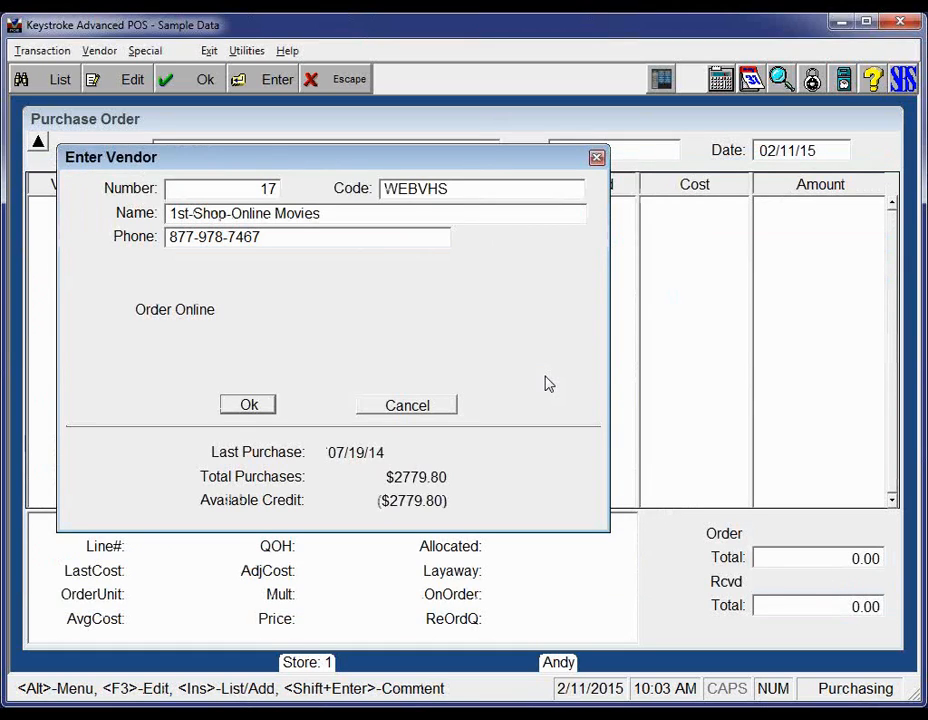
{"action": "key", "text": "F3"}
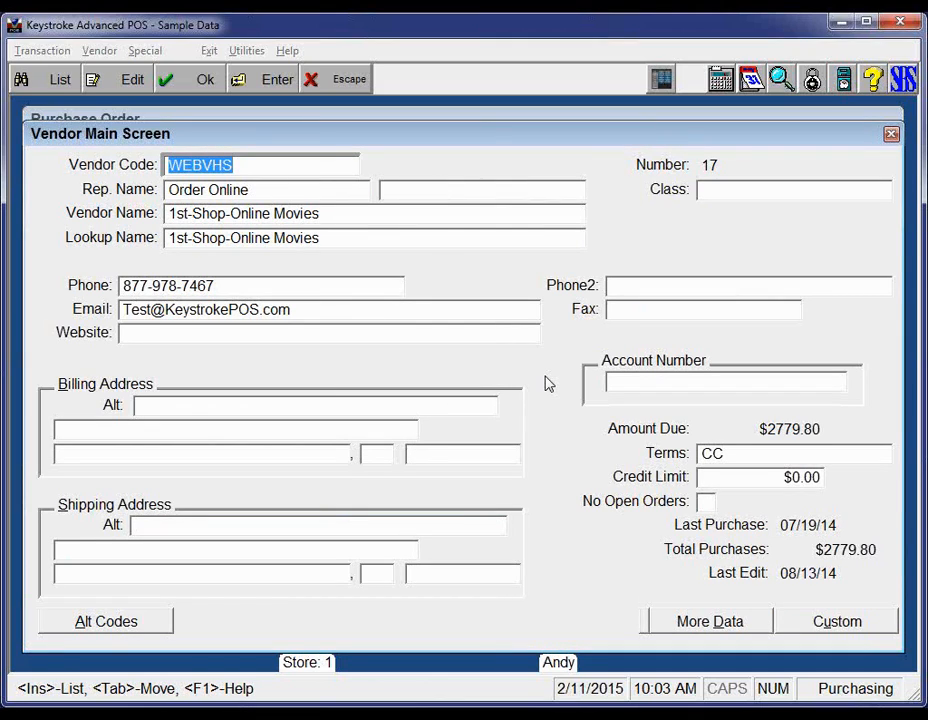
{"action": "key", "text": "F5"}
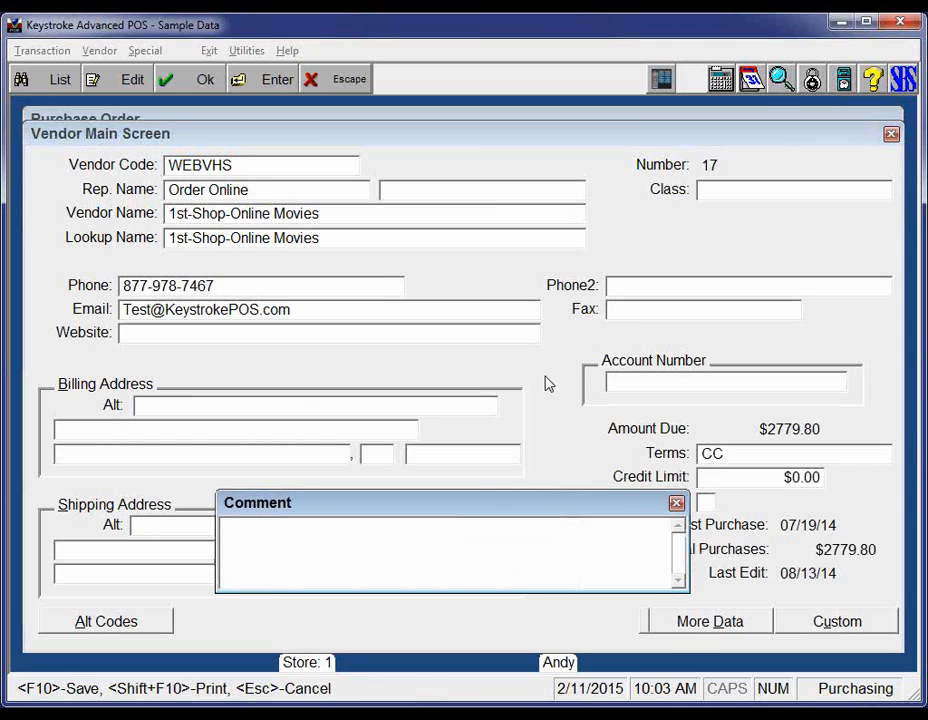
{"action": "key", "text": "Escape"}
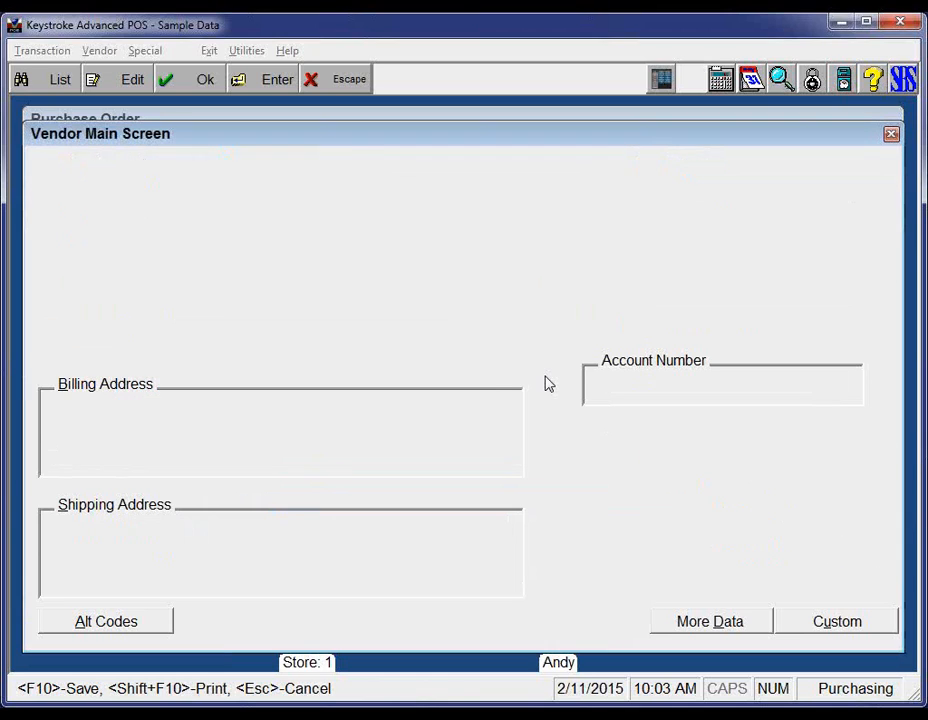
{"action": "key", "text": "Escape"}
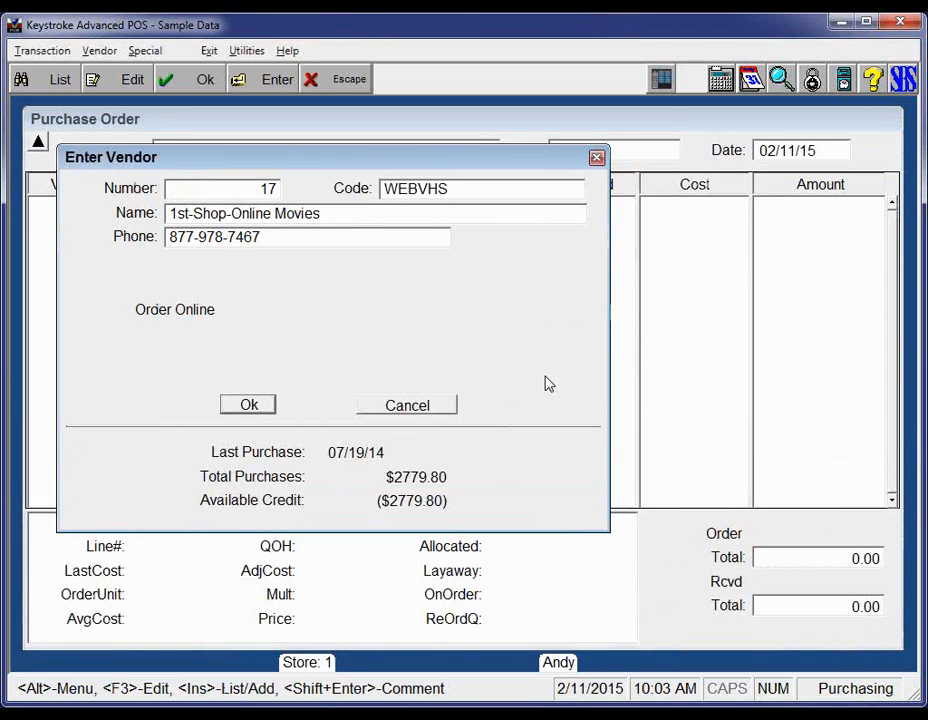
{"action": "key", "text": "Return"}
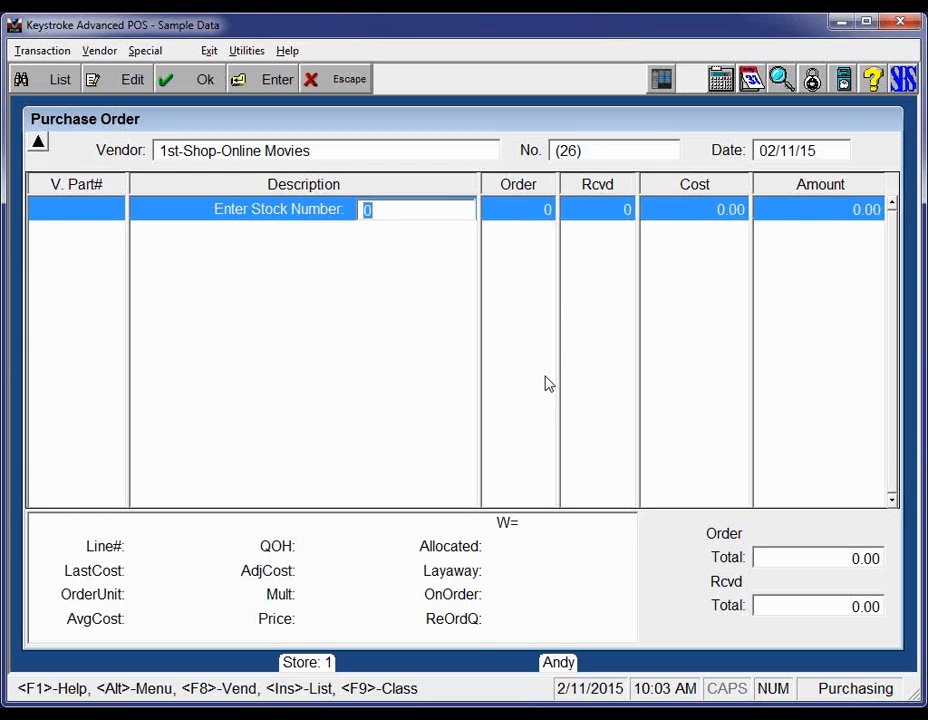
Add E.T. - Extra Terrestrial - DVD from the inventory list to the order with 10 ordered and 0 received.
{"action": "key", "text": "Insert"}
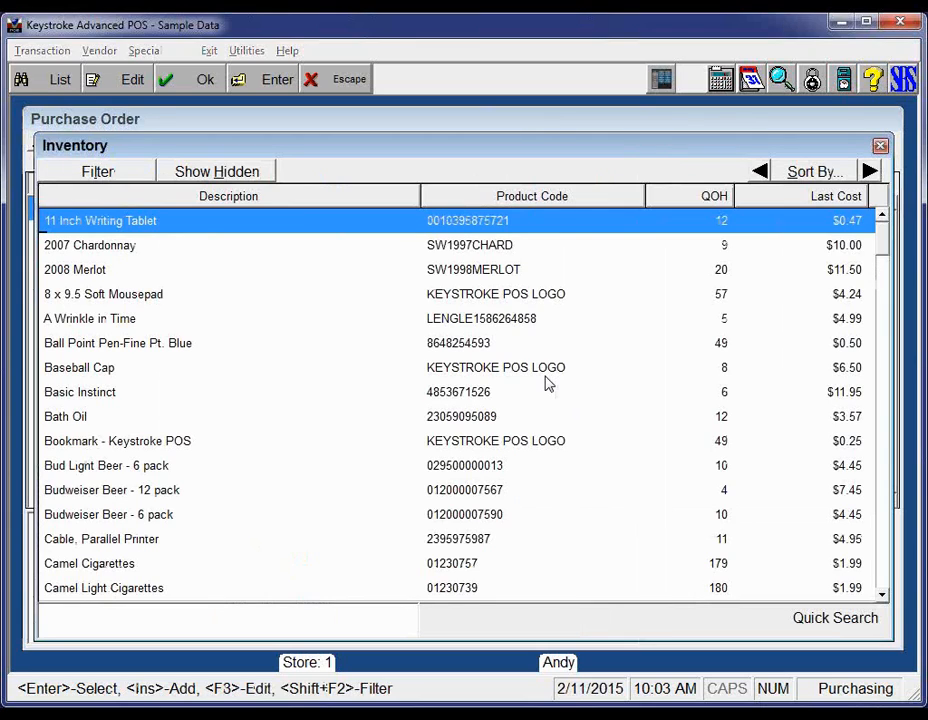
{"action": "key", "text": "Page_Down"}
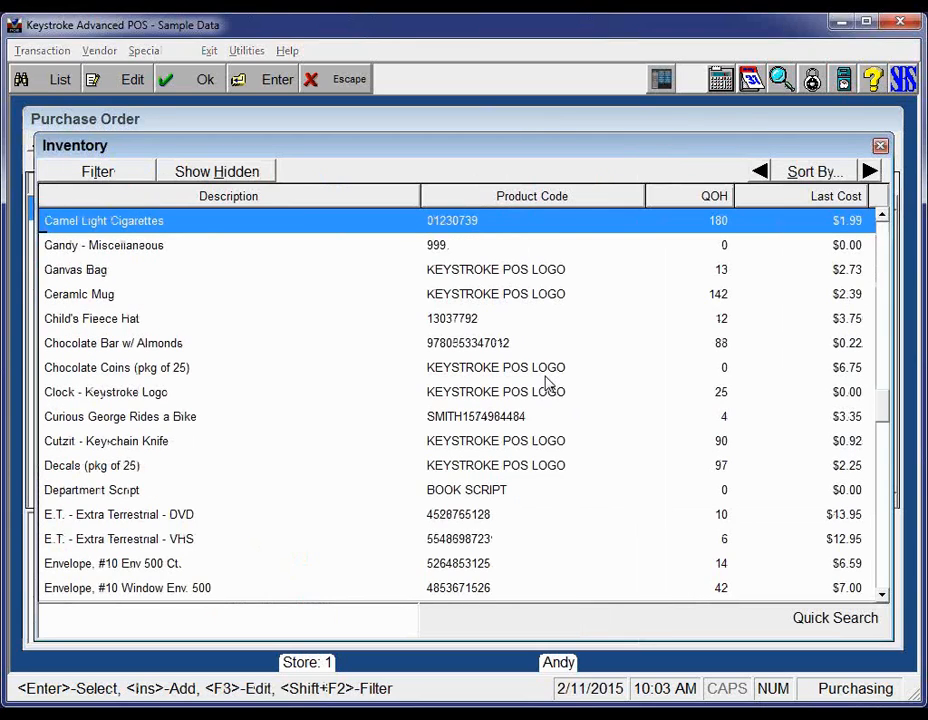
{"action": "key", "text": "Down"}
{"action": "key", "text": "Down"}
{"action": "key", "text": "Down"}
{"action": "key", "text": "Down"}
{"action": "key", "text": "Down"}
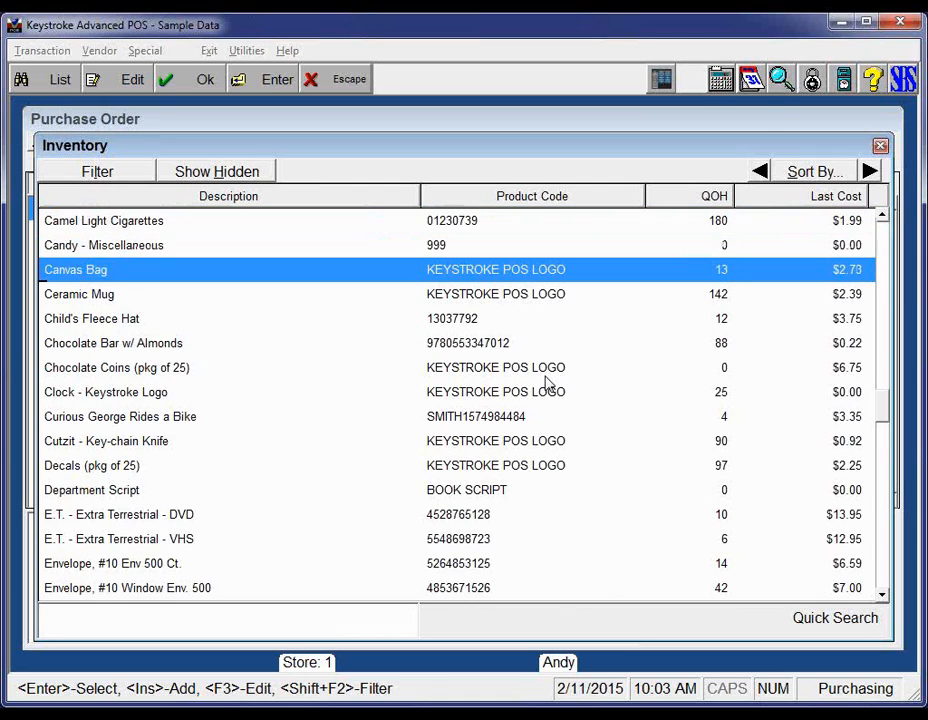
{"action": "key", "text": "Down"}
{"action": "key", "text": "Down"}
{"action": "key", "text": "Down"}
{"action": "key", "text": "Down"}
{"action": "key", "text": "Down"}
{"action": "key", "text": "Down"}
{"action": "key", "text": "Down"}
{"action": "key", "text": "Down"}
{"action": "key", "text": "Down"}
{"action": "key", "text": "Up"}
{"action": "key", "text": "Up"}
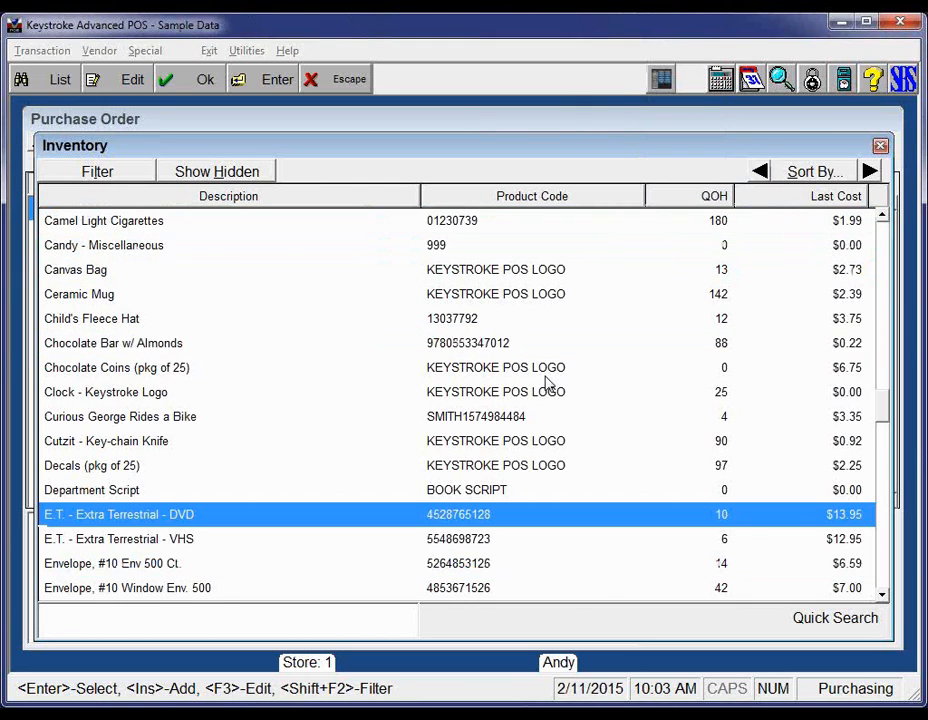
{"action": "key", "text": "Return"}
{"action": "key", "text": "Return"}
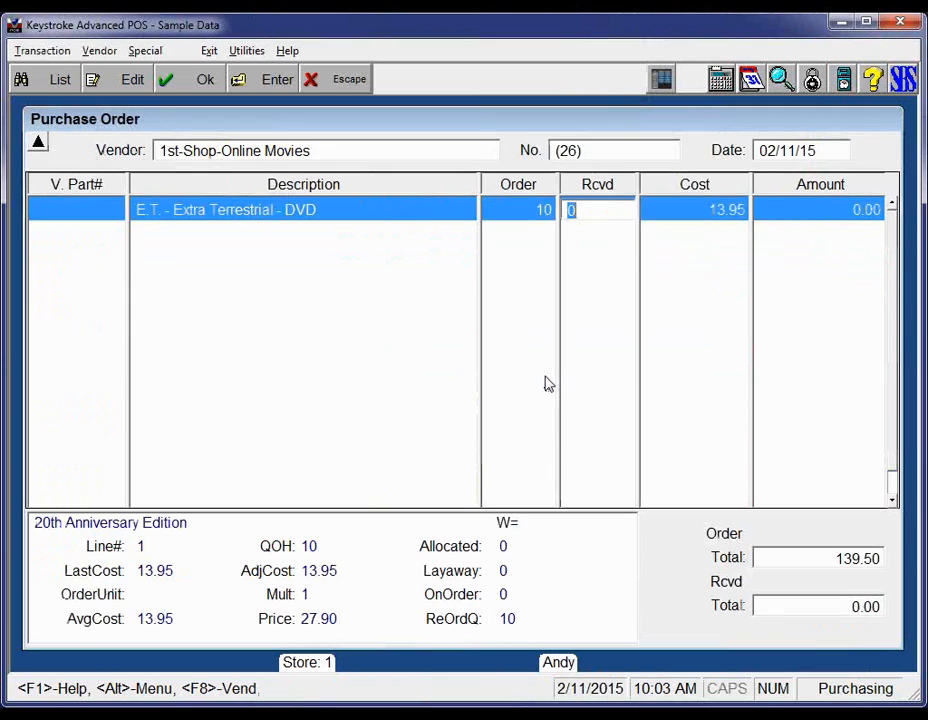
{"action": "key", "text": "Return"}
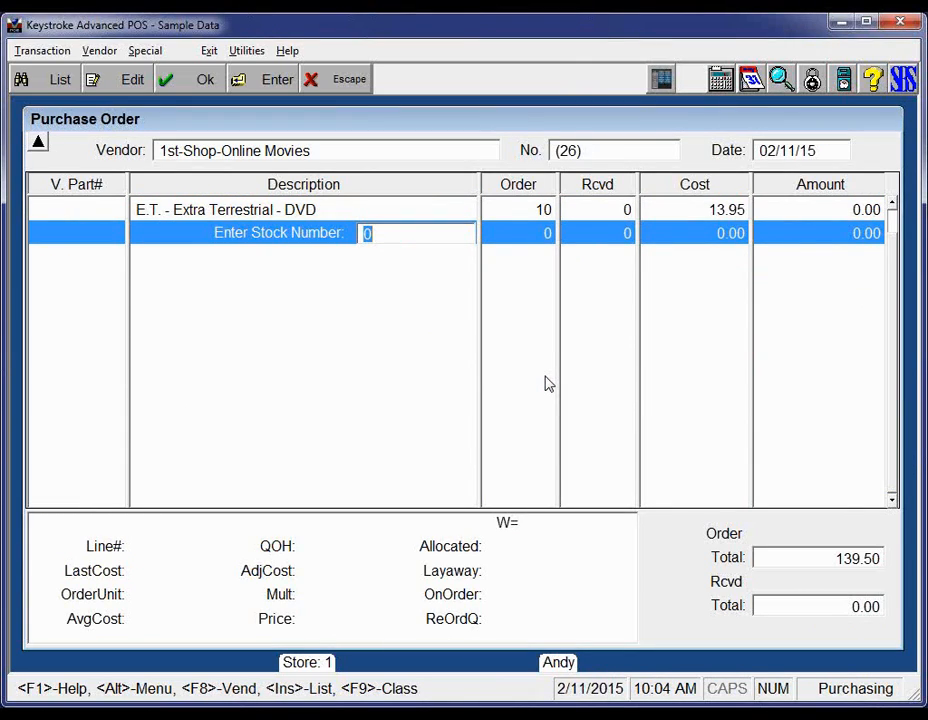
Complete the purchase order with no payment and save it without printing or emailing.
{"action": "key", "text": "Up"}
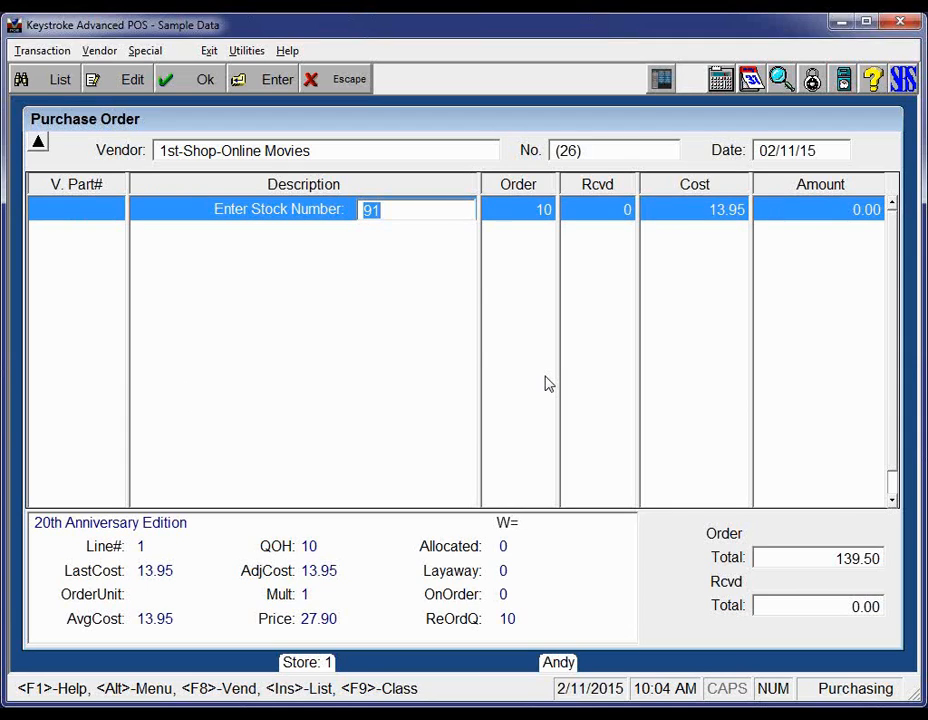
{"action": "key", "text": "Return"}
{"action": "key", "text": "F10"}
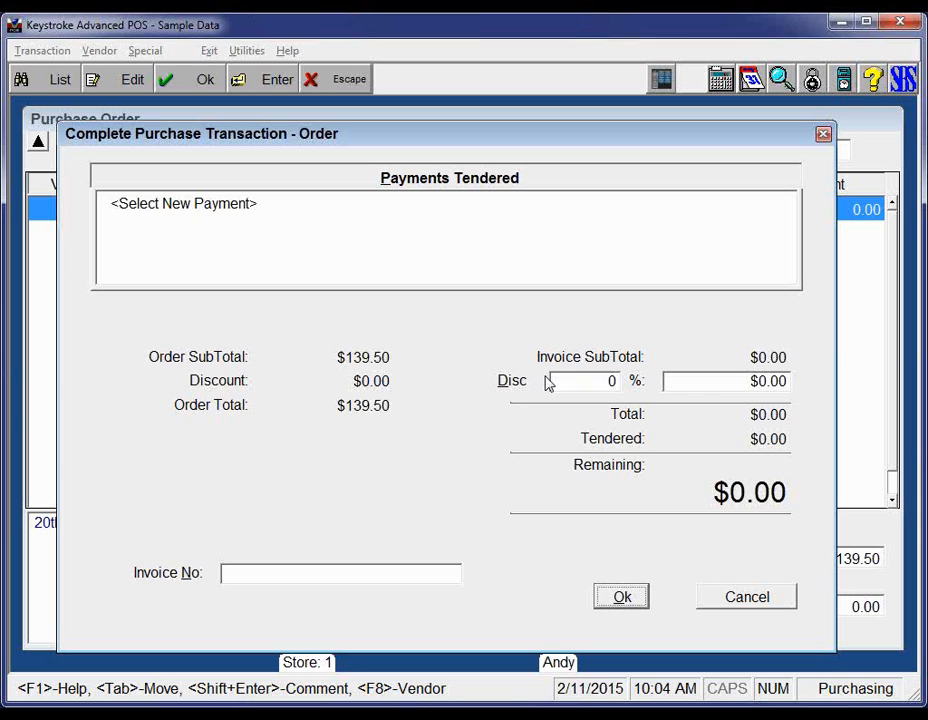
{"action": "key", "text": "Return"}
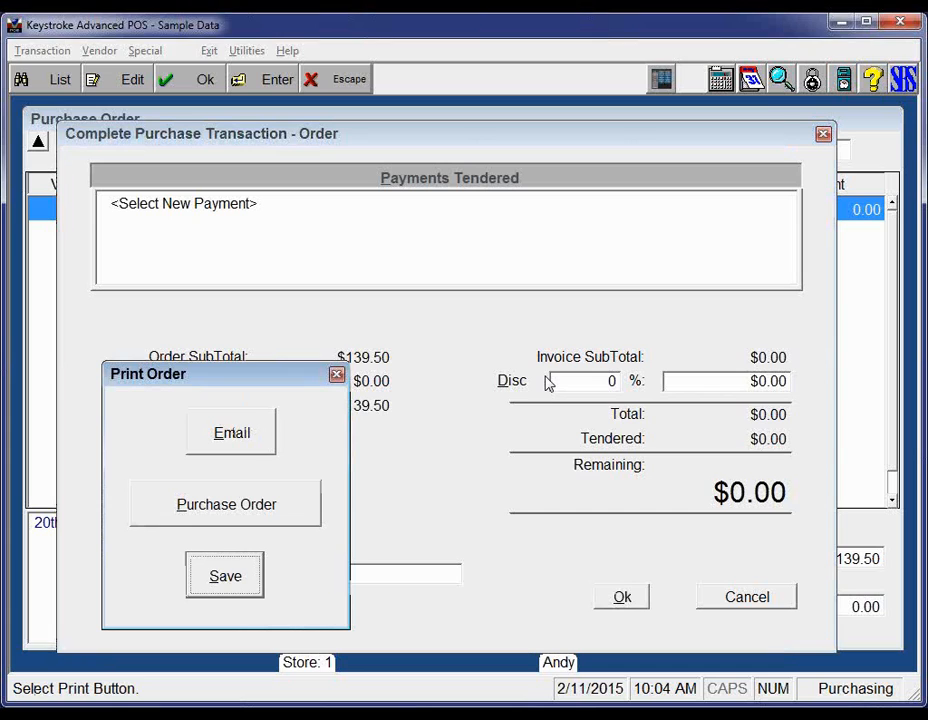
{"action": "key", "text": "Return"}
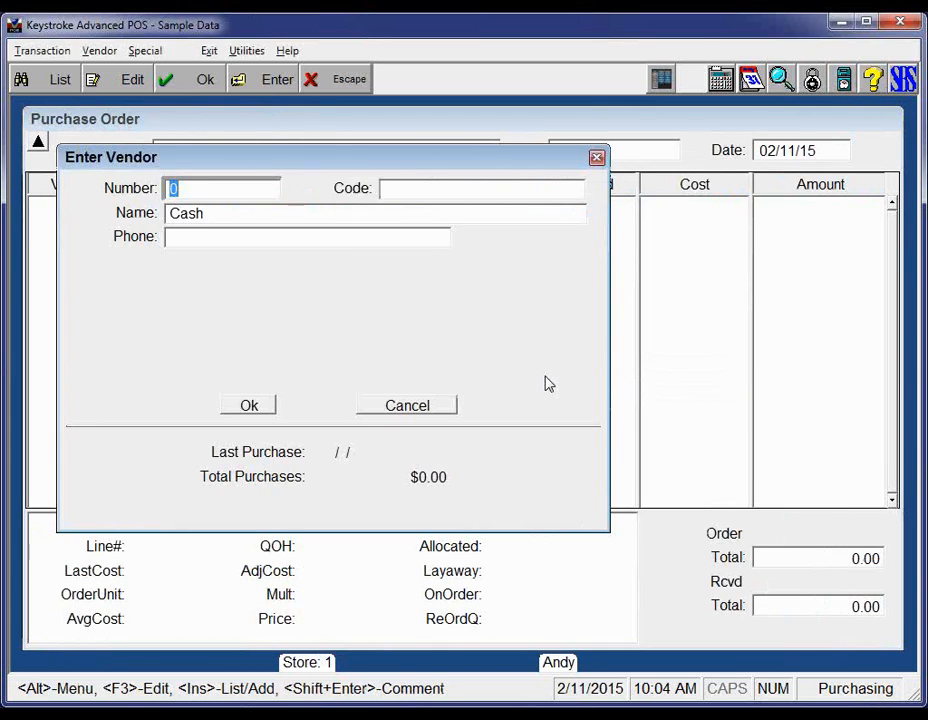
Recall the saved 1st-Shop-Online Movies order and set the received quantity of the E.T. DVD line to 2.
{"action": "key", "text": "Escape"}
{"action": "key", "text": "Page_Up"}
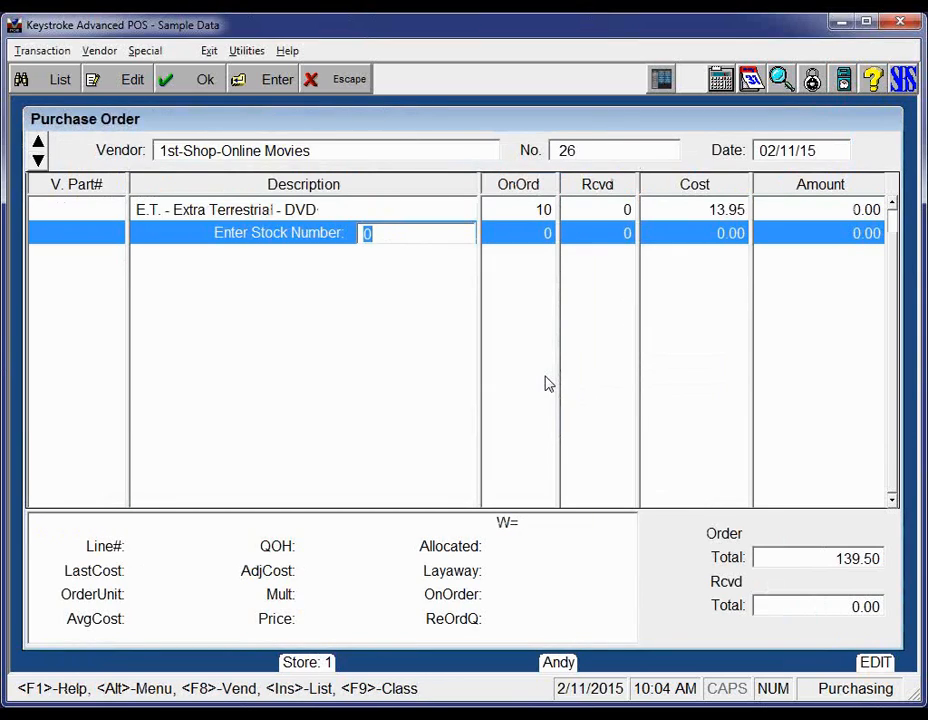
{"action": "key", "text": "Up"}
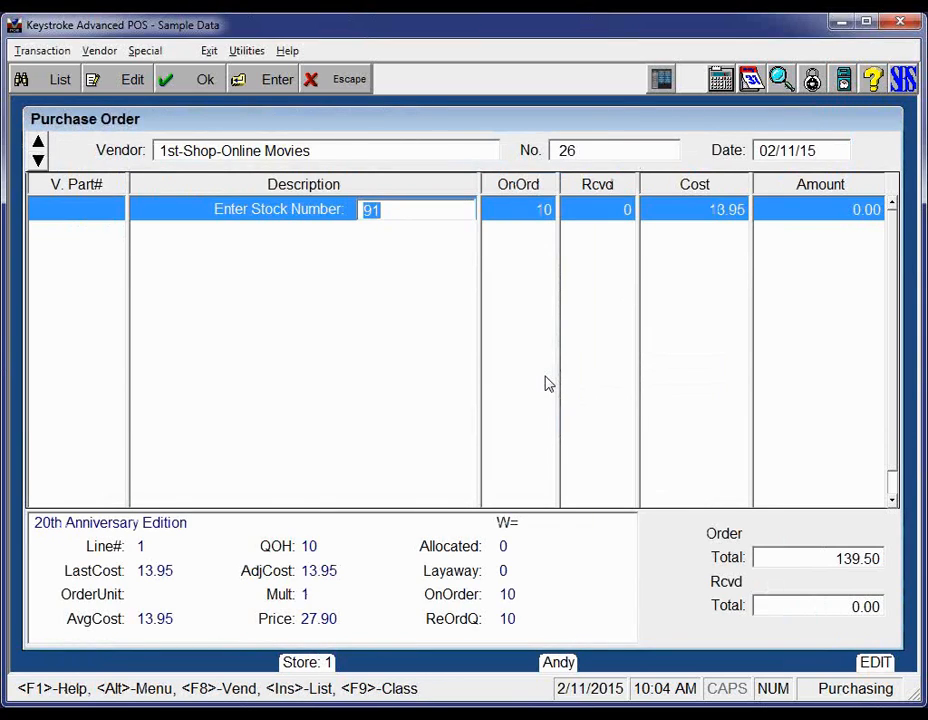
{"action": "key", "text": "Return"}
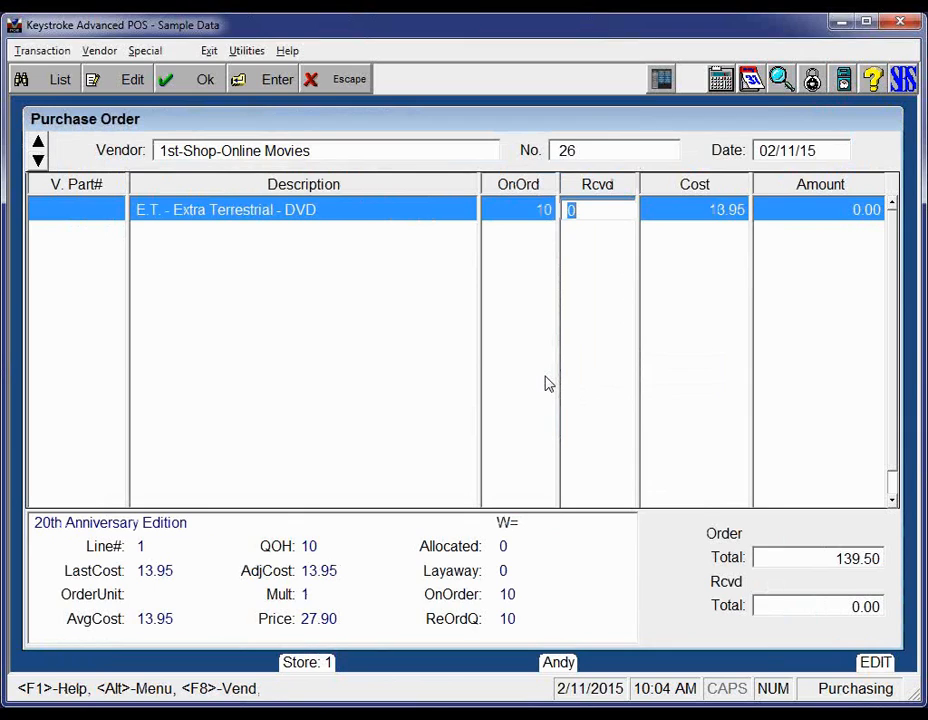
{"action": "type", "text": "2"}
{"action": "key", "text": "Return"}
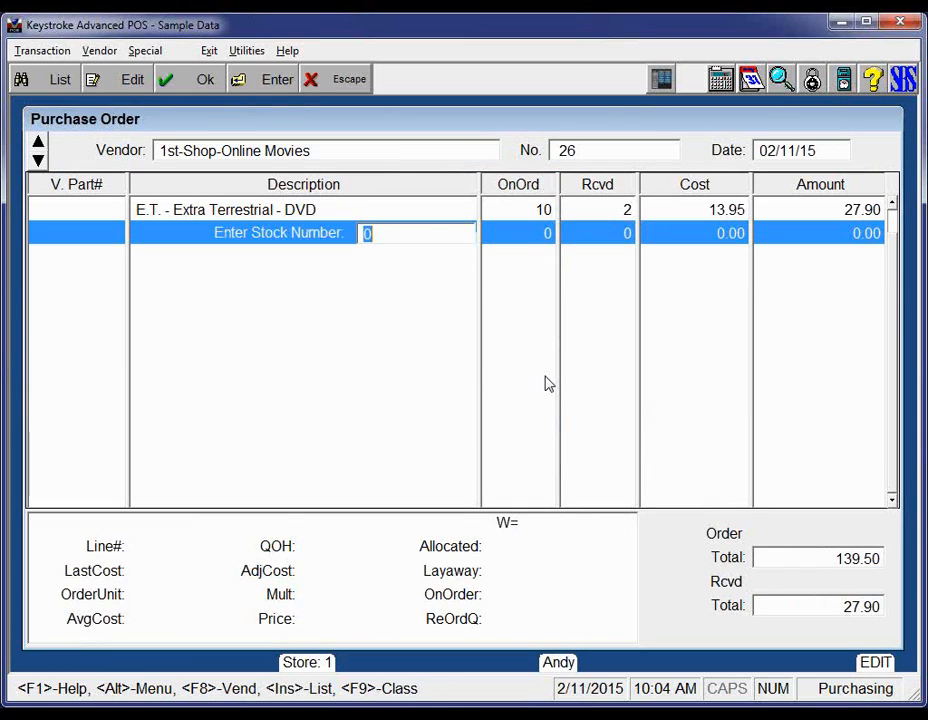
{"action": "key", "text": "Escape"}
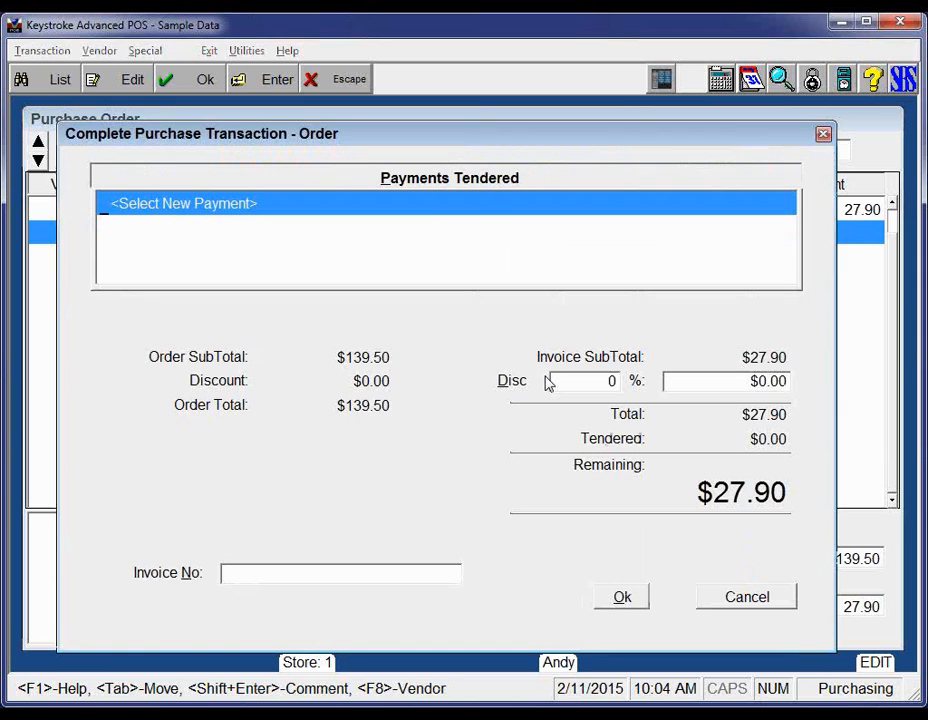
{"action": "key", "text": "Escape"}
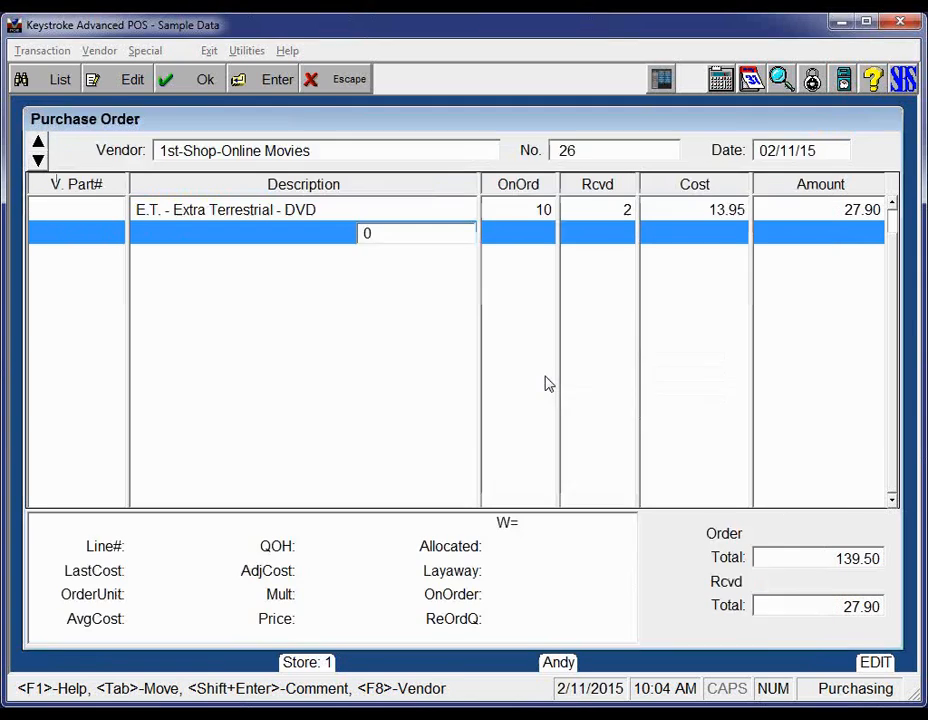
Set the cost of the E.T. DVD line to 8.95 and check the transaction totals without completing it.
{"action": "key", "text": "Up"}
{"action": "key", "text": "Return"}
{"action": "key", "text": "Return"}
{"action": "key", "text": "Return"}
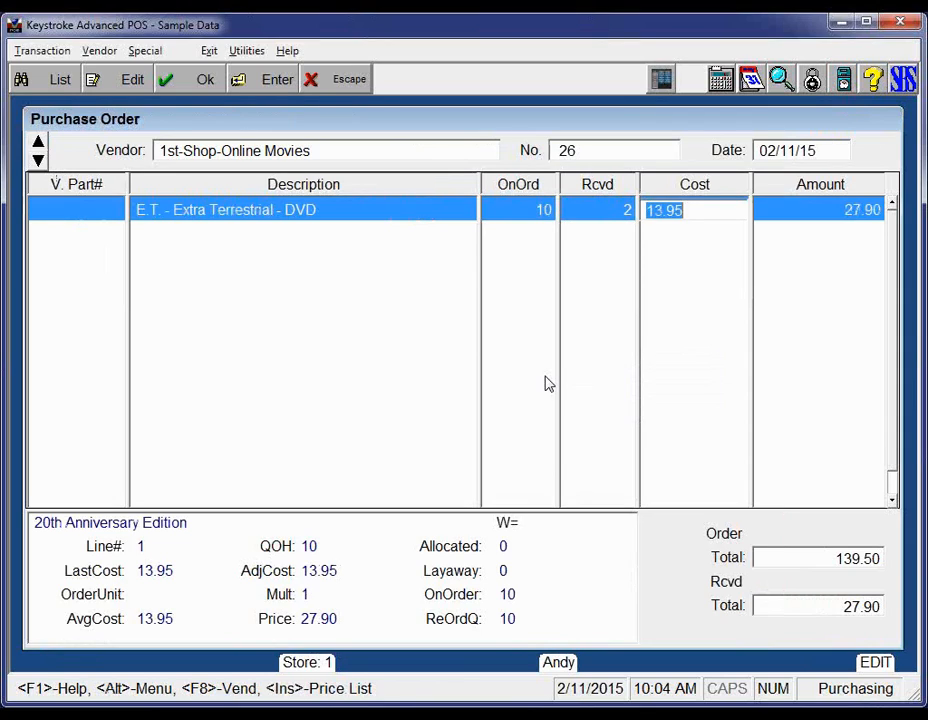
{"action": "type", "text": "8.9"}
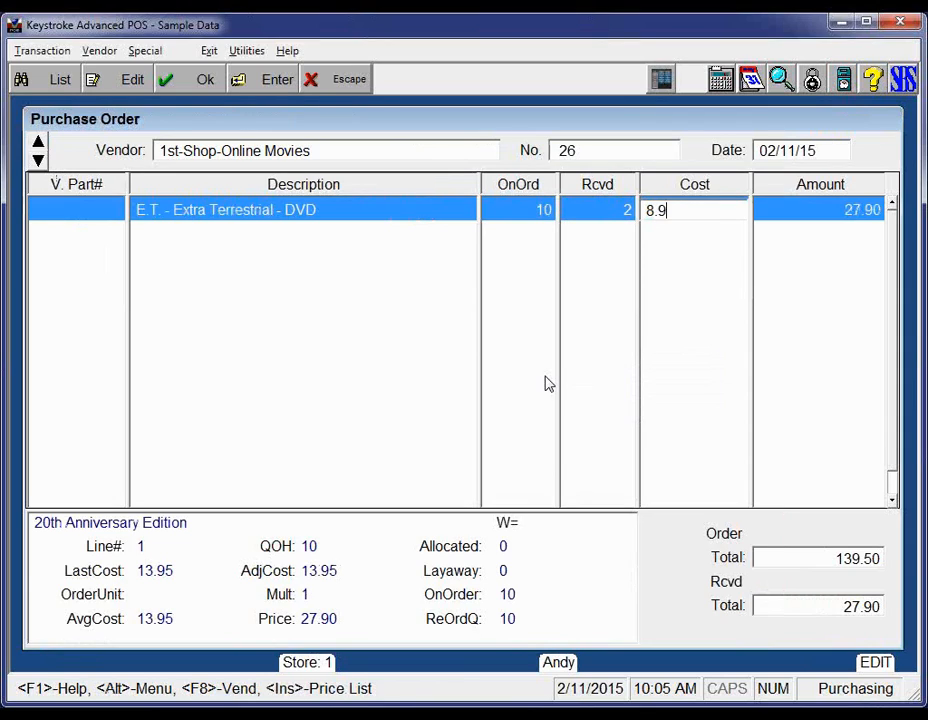
{"action": "type", "text": "5"}
{"action": "key", "text": "Return"}
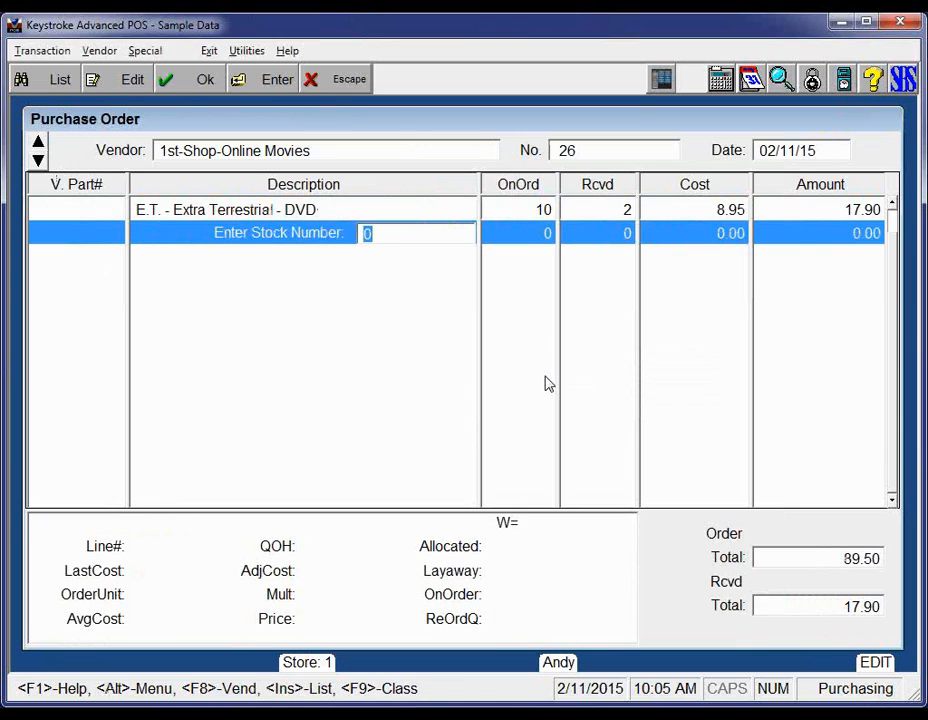
{"action": "key", "text": "Return"}
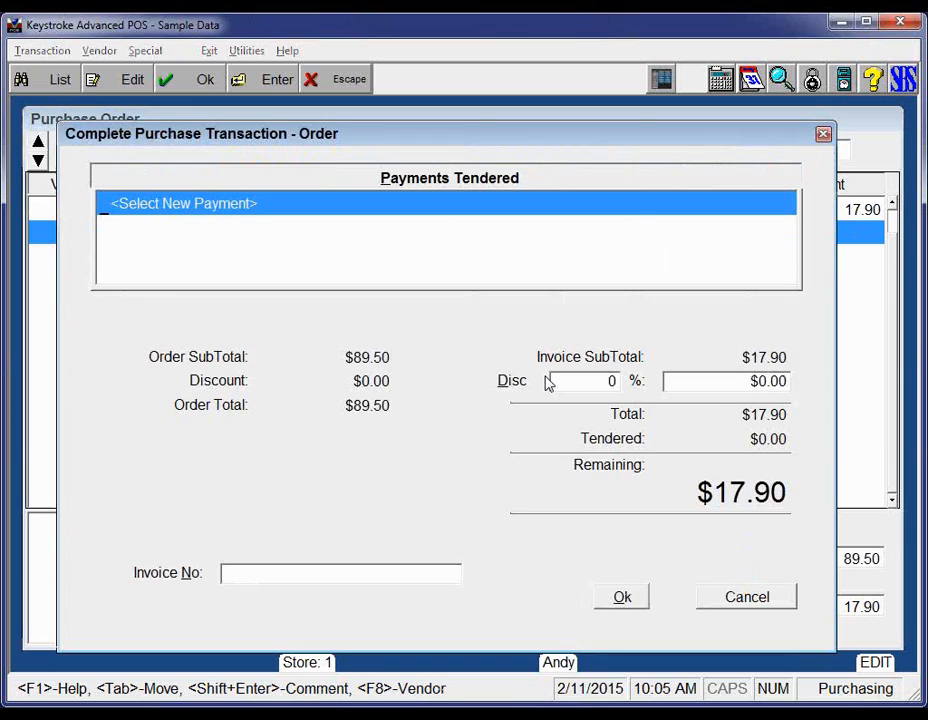
{"action": "key", "text": "Escape"}
View the inventory record of the E.T. DVD for its costs, price levels and quantities.
{"action": "key", "text": "Up"}
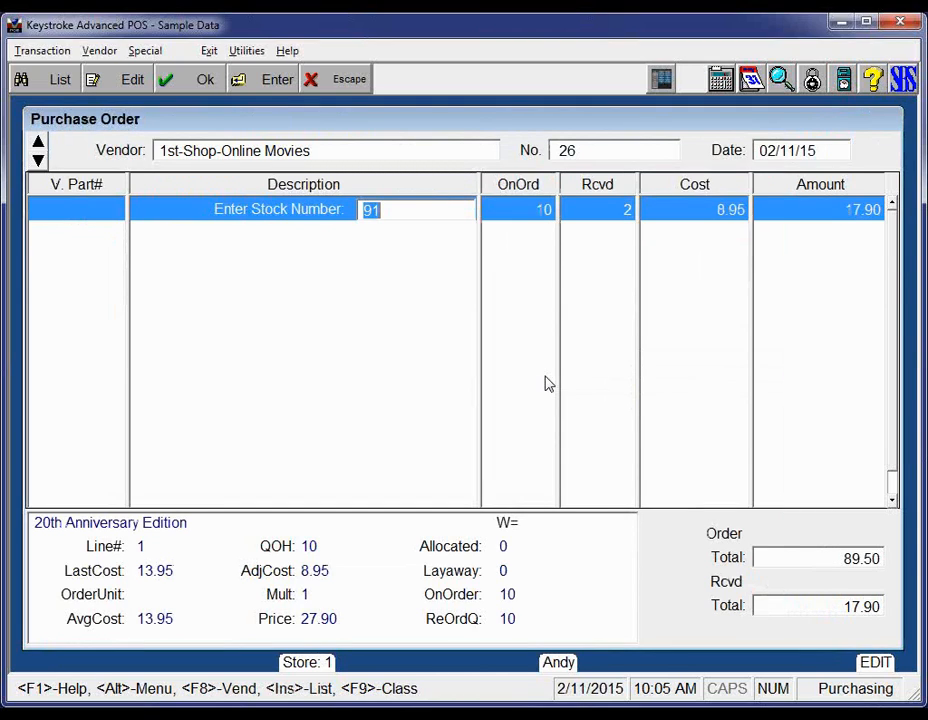
{"action": "key", "text": "Home"}
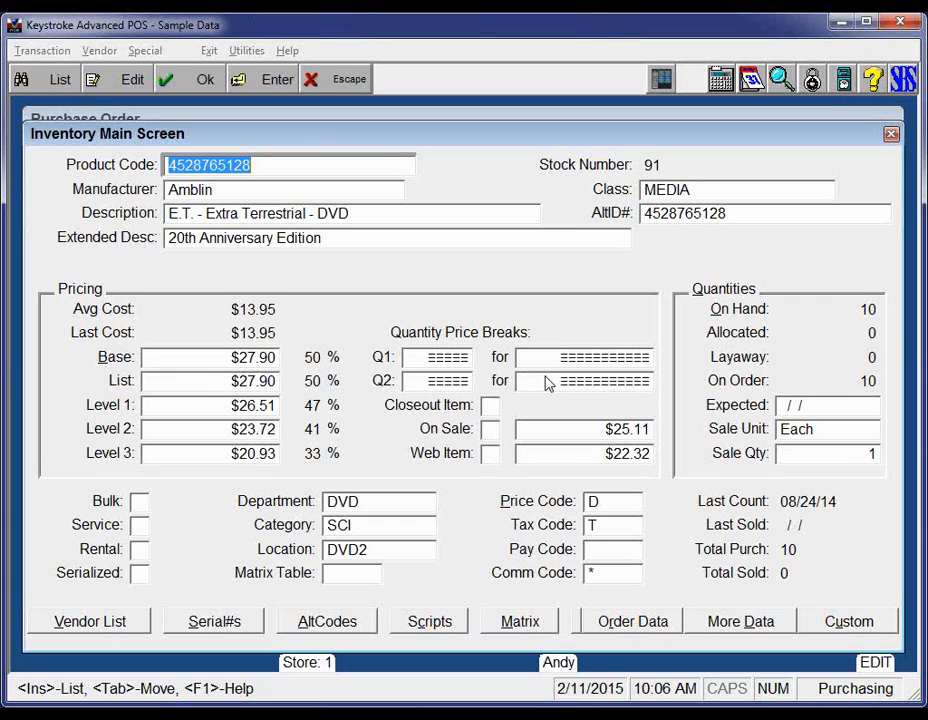
{"action": "key", "text": "Escape"}
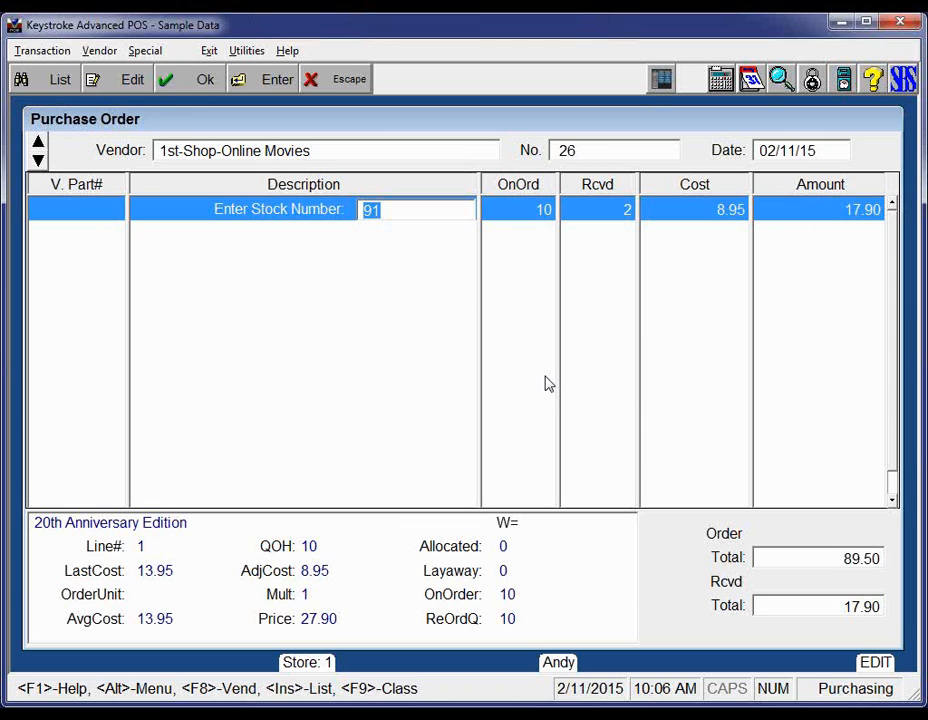
Complete and save the partially received order without picking a payment type, and dismiss the next order's vendor entry.
{"action": "key", "text": "Return"}
{"action": "key", "text": "Return"}
{"action": "key", "text": "Return"}
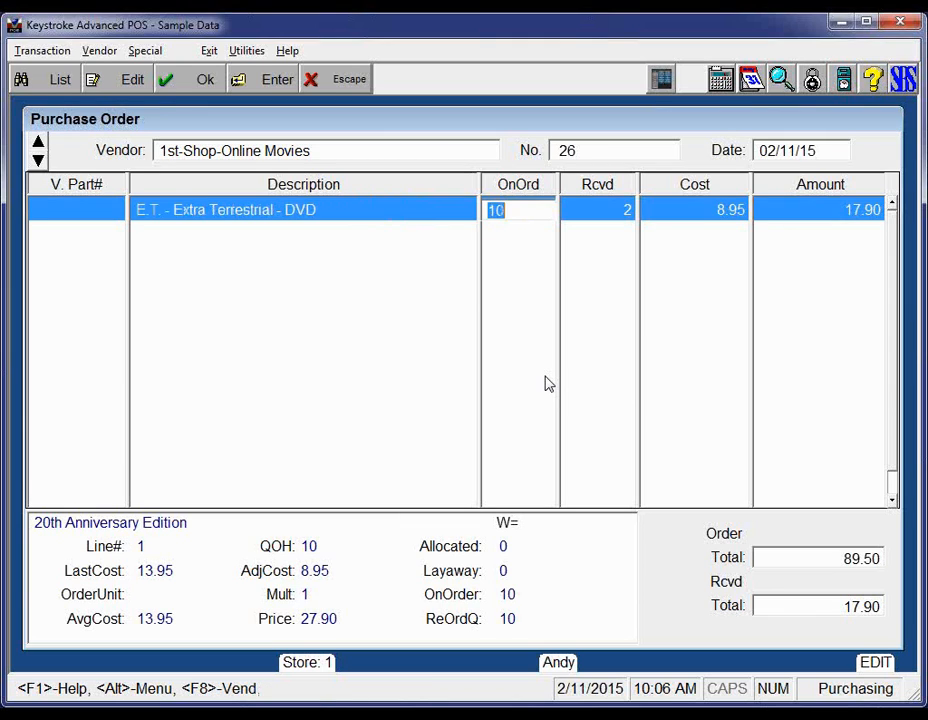
{"action": "key", "text": "ctrl+Return"}
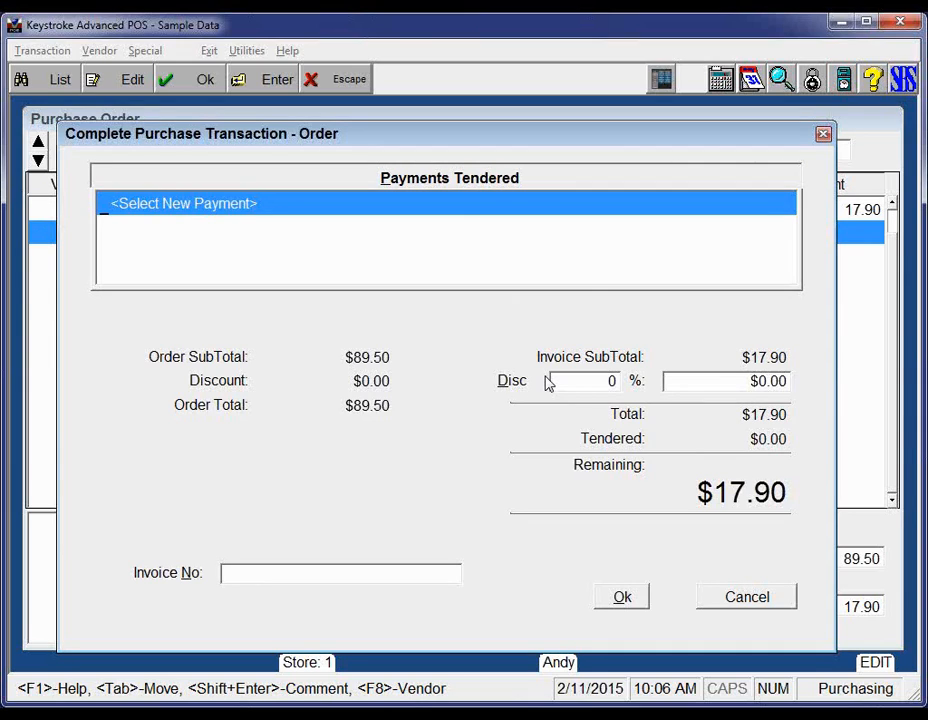
{"action": "key", "text": "Return"}
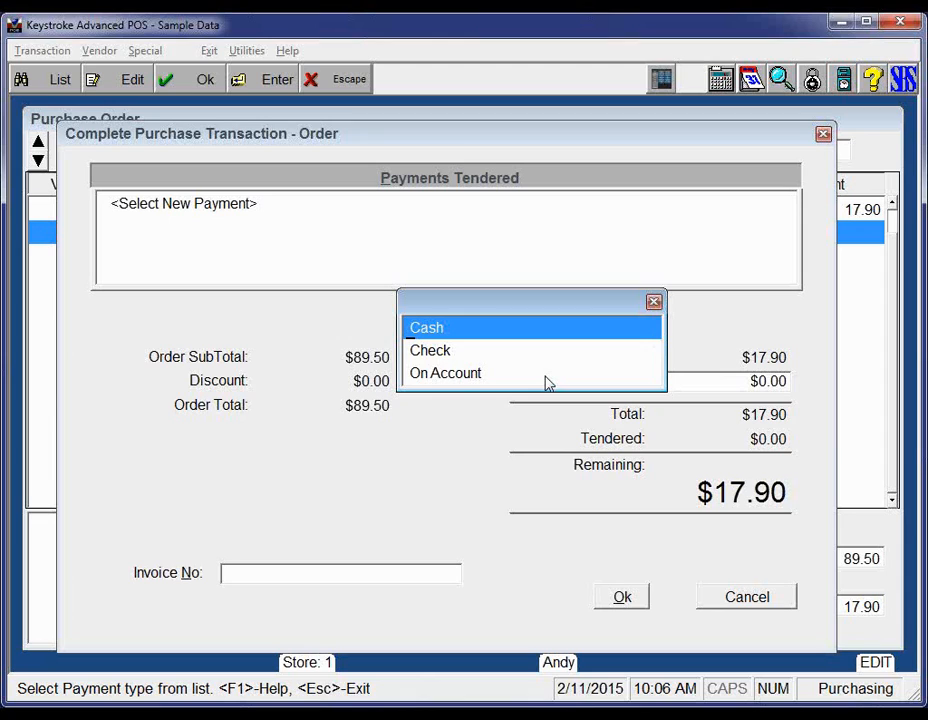
{"action": "key", "text": "Escape"}
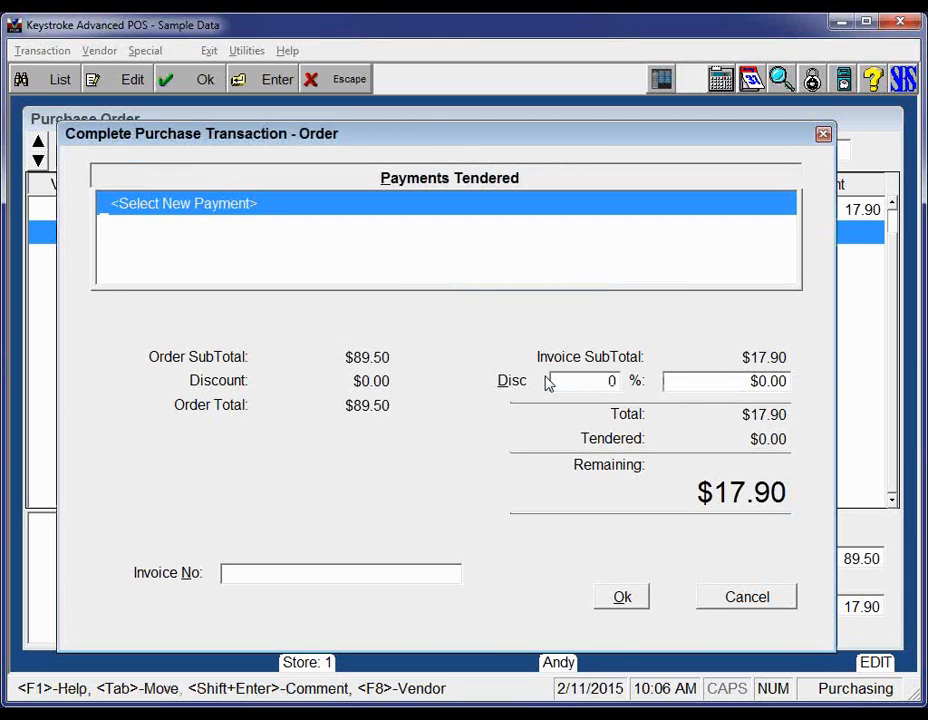
{"action": "key", "text": "ctrl+Return"}
{"action": "key", "text": "Return"}
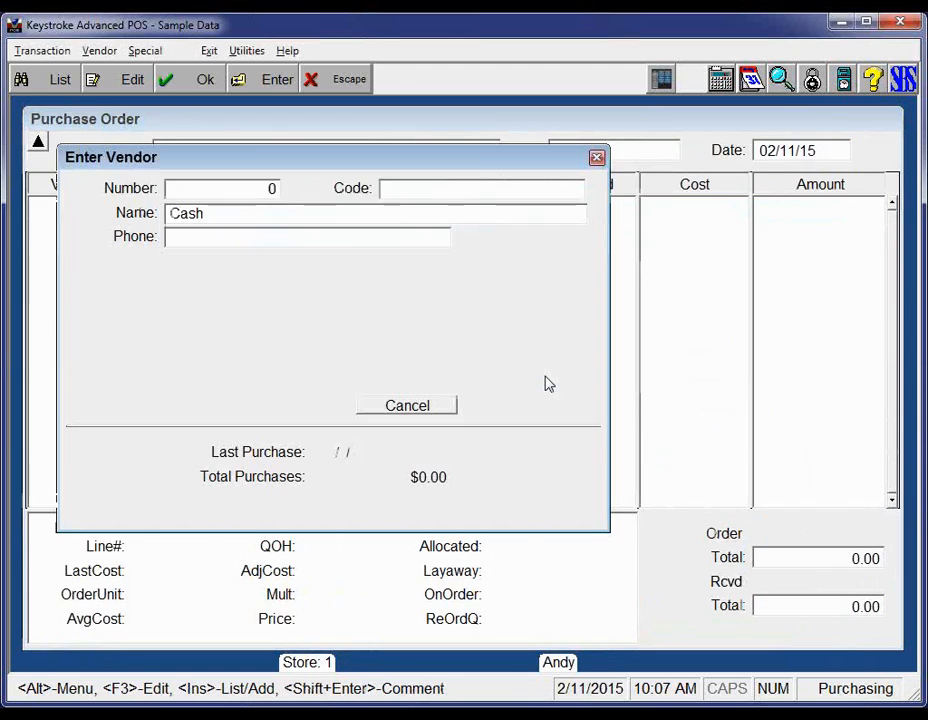
{"action": "key", "text": "Escape"}
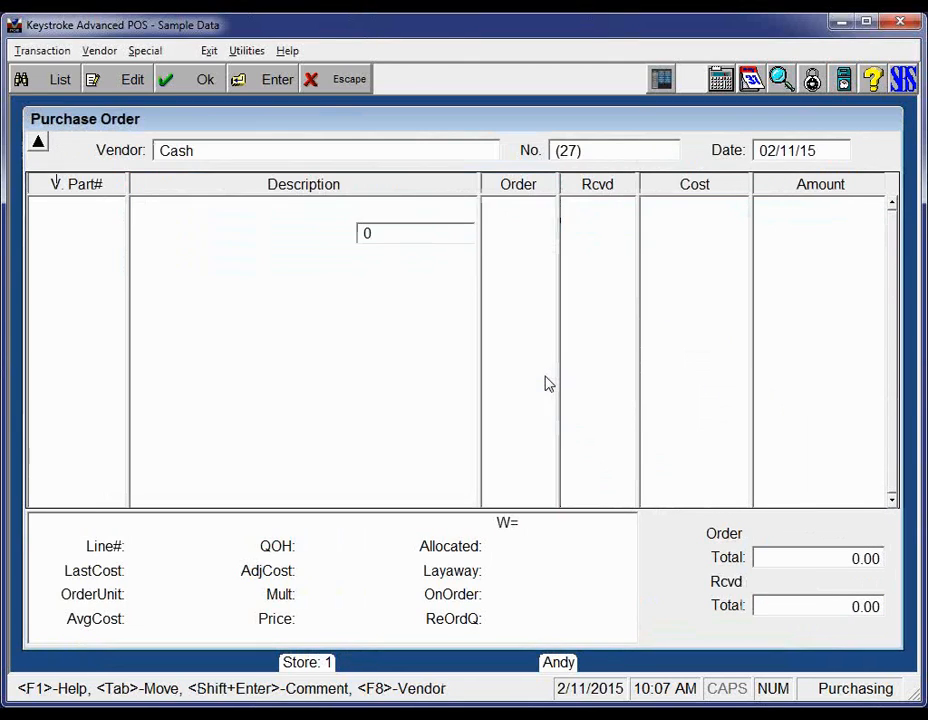
Recall the saved 1st-Shop-Online Movies order and view the inventory record of its E.T. DVD line.
{"action": "key", "text": "Page_Up"}
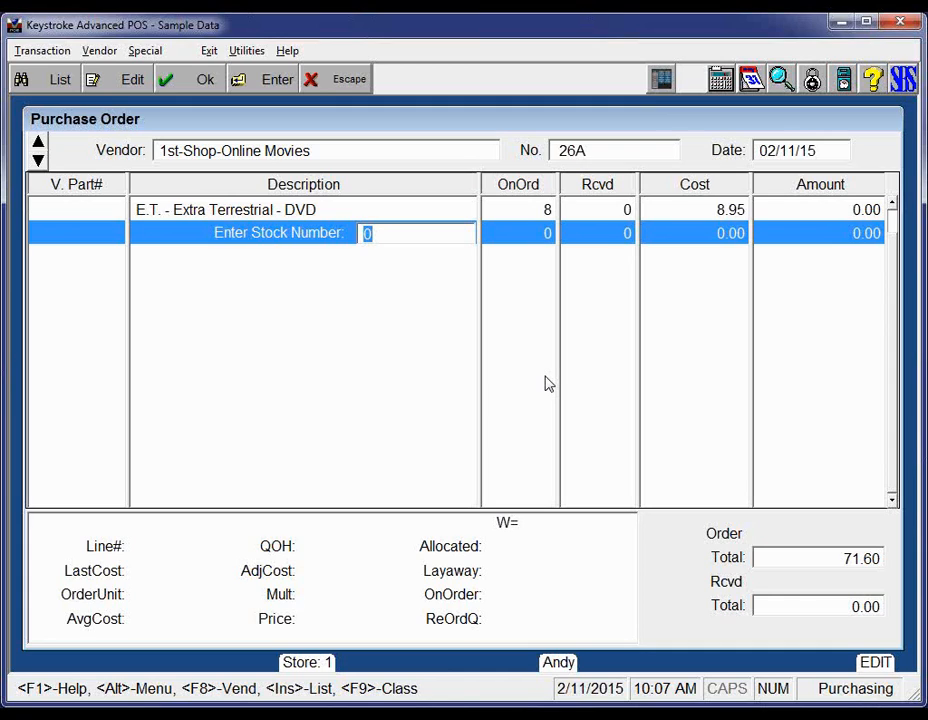
{"action": "key", "text": "Up"}
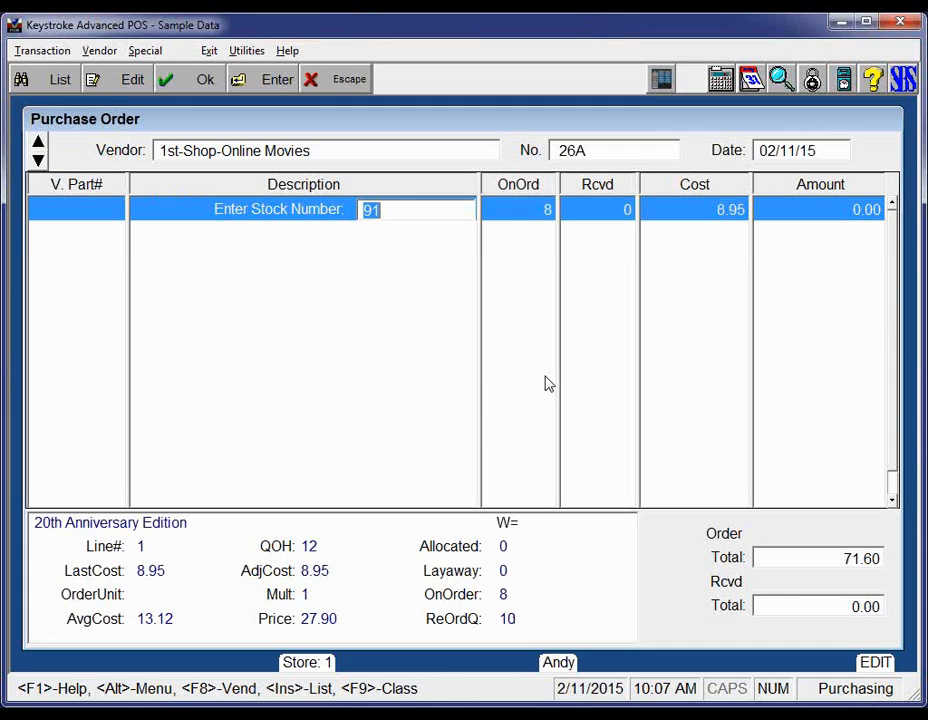
{"action": "key", "text": "ctrl+Return"}
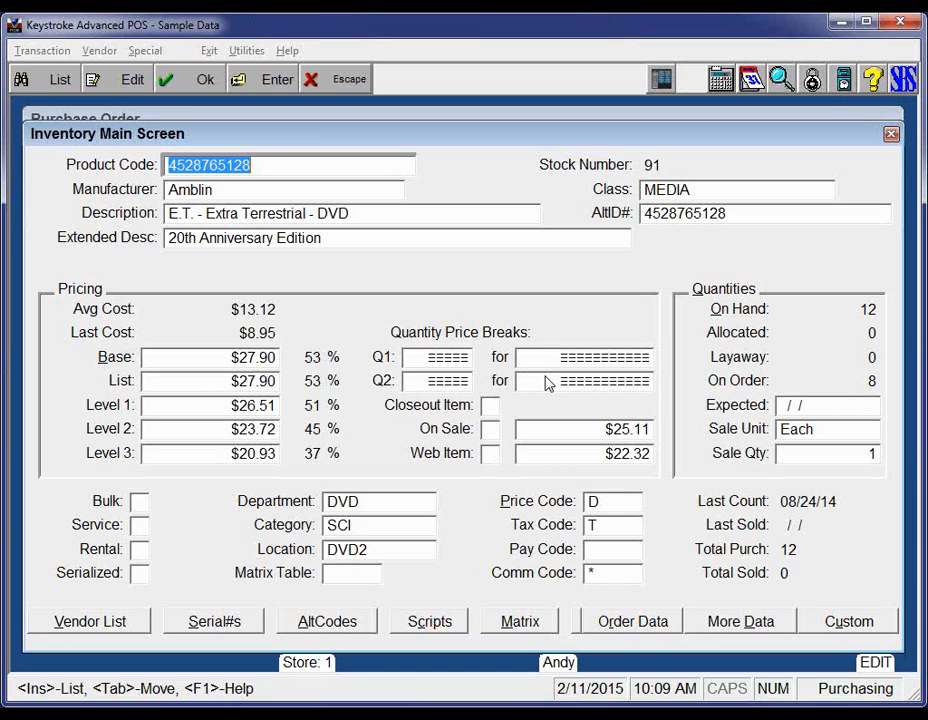
{"action": "key", "text": "Escape"}
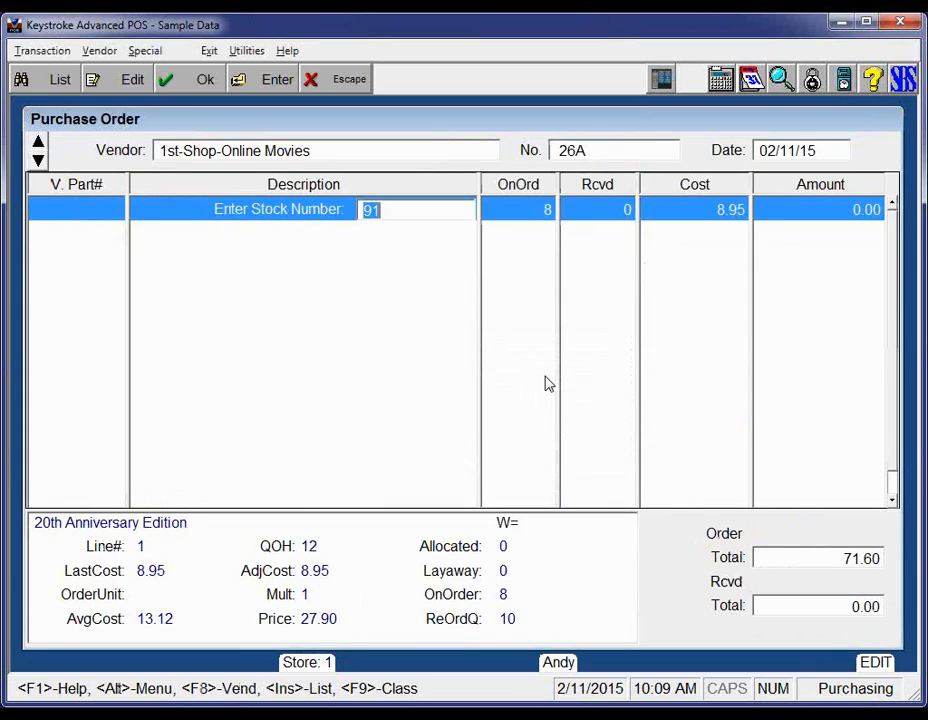
Open the purchasing Update parameters and examine the options for updating last cost, average cost, vendor cost and base price.
{"action": "key", "text": "Escape"}
{"action": "key", "text": "alt"}
{"action": "key", "text": "Down"}
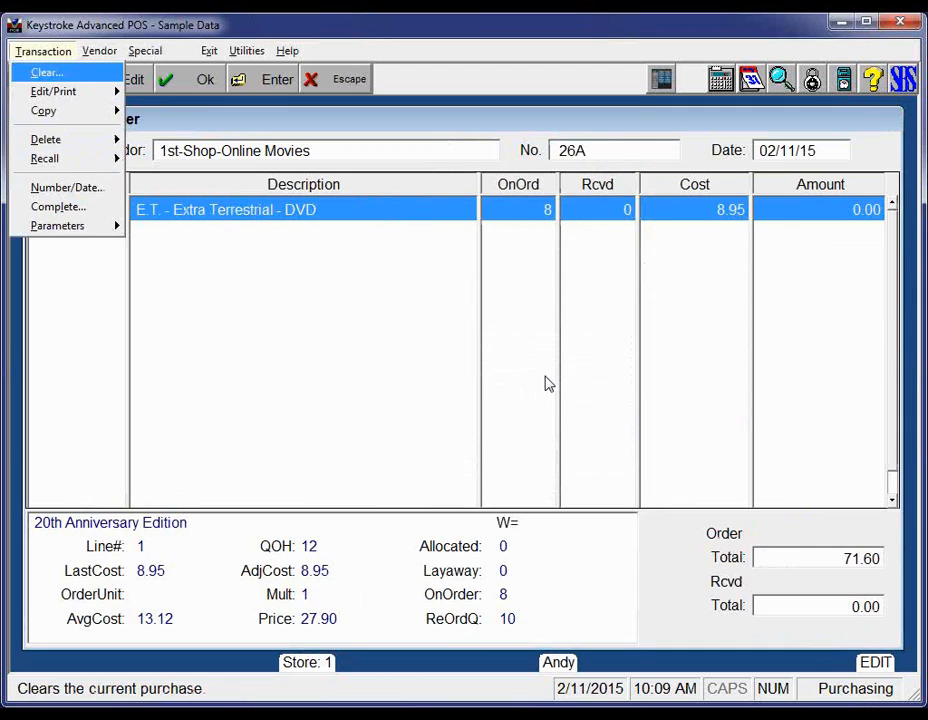
{"action": "key", "text": "Down"}
{"action": "key", "text": "Down"}
{"action": "key", "text": "Down"}
{"action": "key", "text": "Down"}
{"action": "key", "text": "Down"}
{"action": "key", "text": "Down"}
{"action": "key", "text": "Down"}
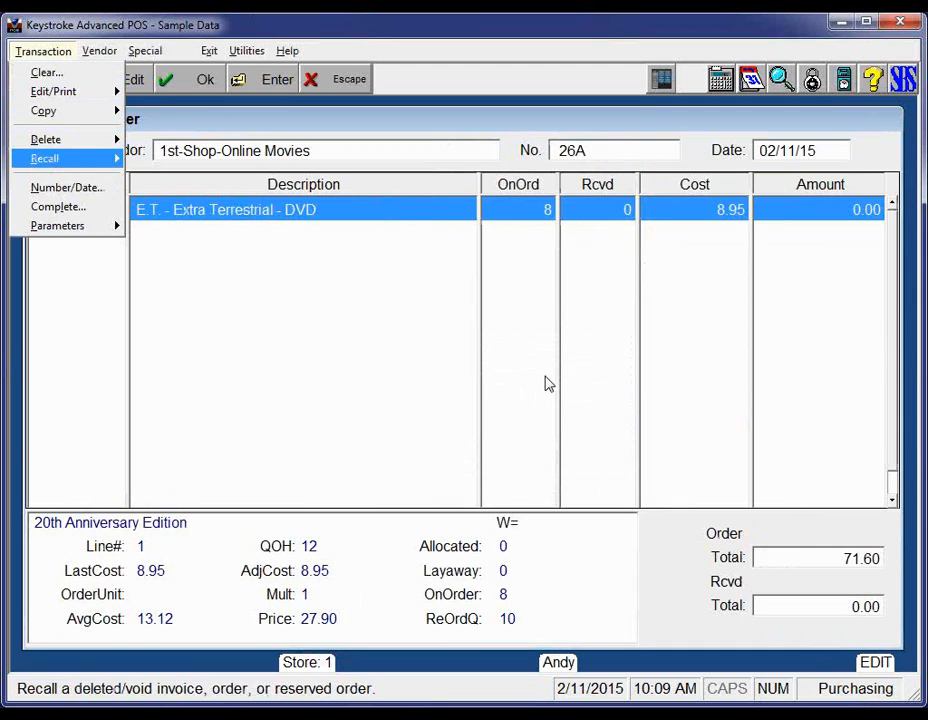
{"action": "key", "text": "Right"}
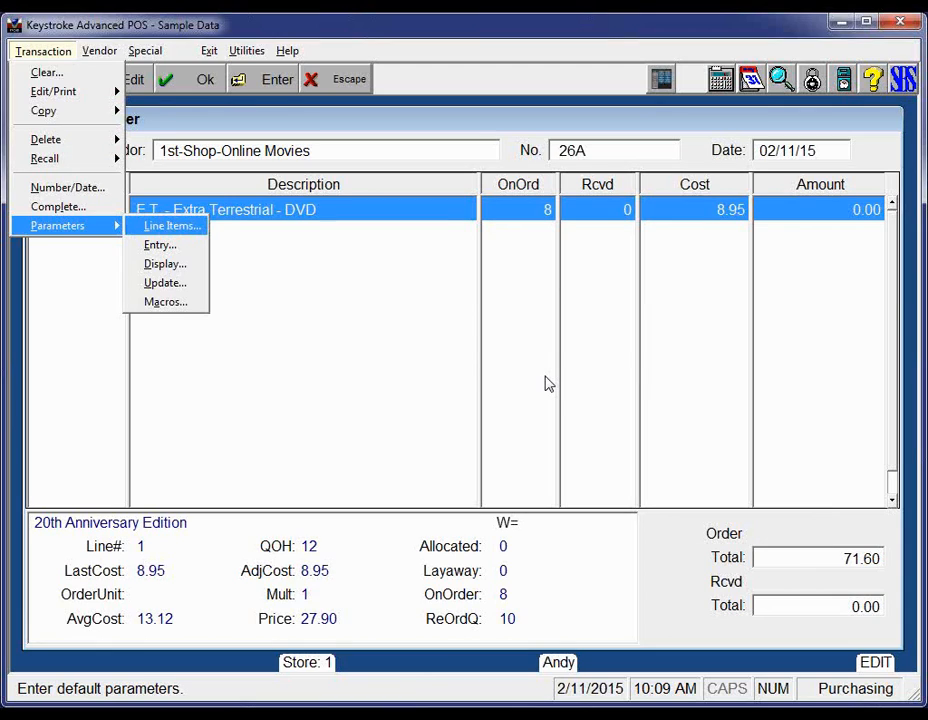
{"action": "key", "text": "Down"}
{"action": "key", "text": "Down"}
{"action": "key", "text": "Down"}
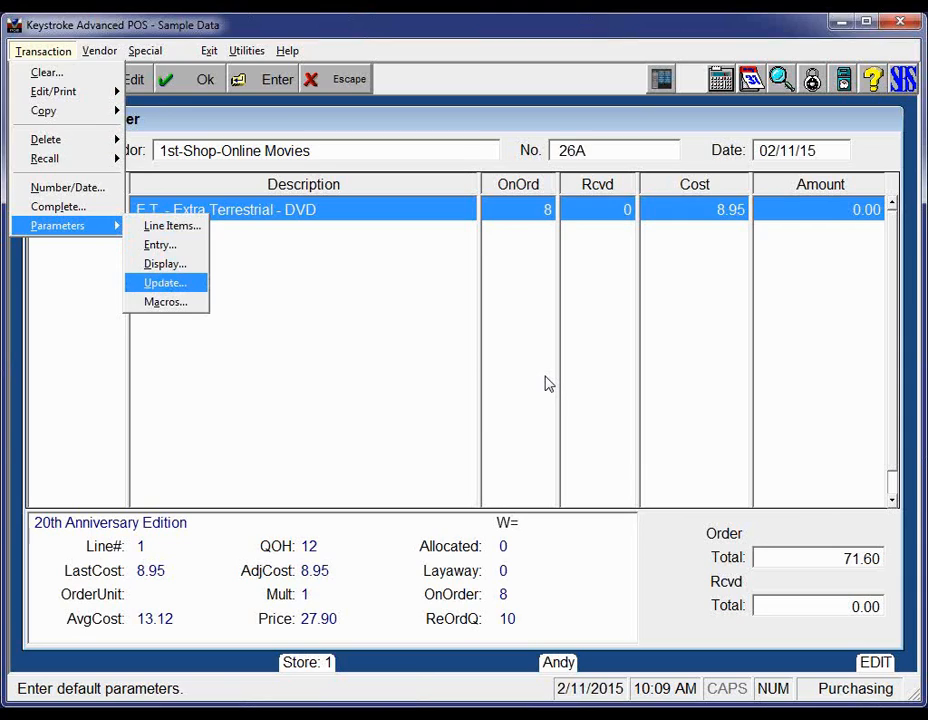
{"action": "key", "text": "Return"}
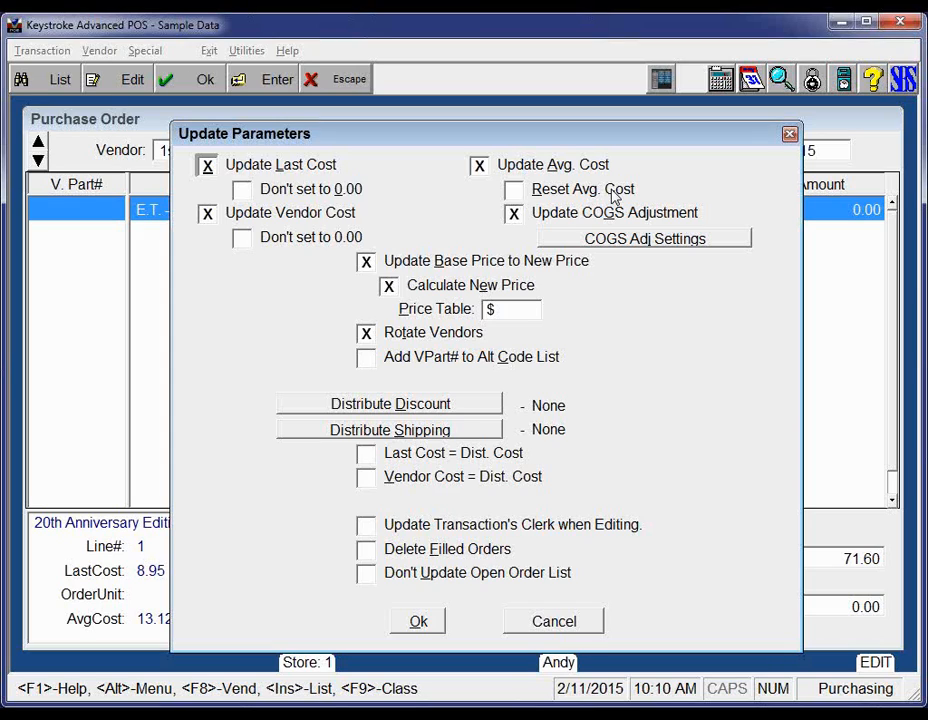
Check the COGS adjustment settings without changing them and accept the update parameters.
{"action": "left_click", "coordinate": [622, 242]}
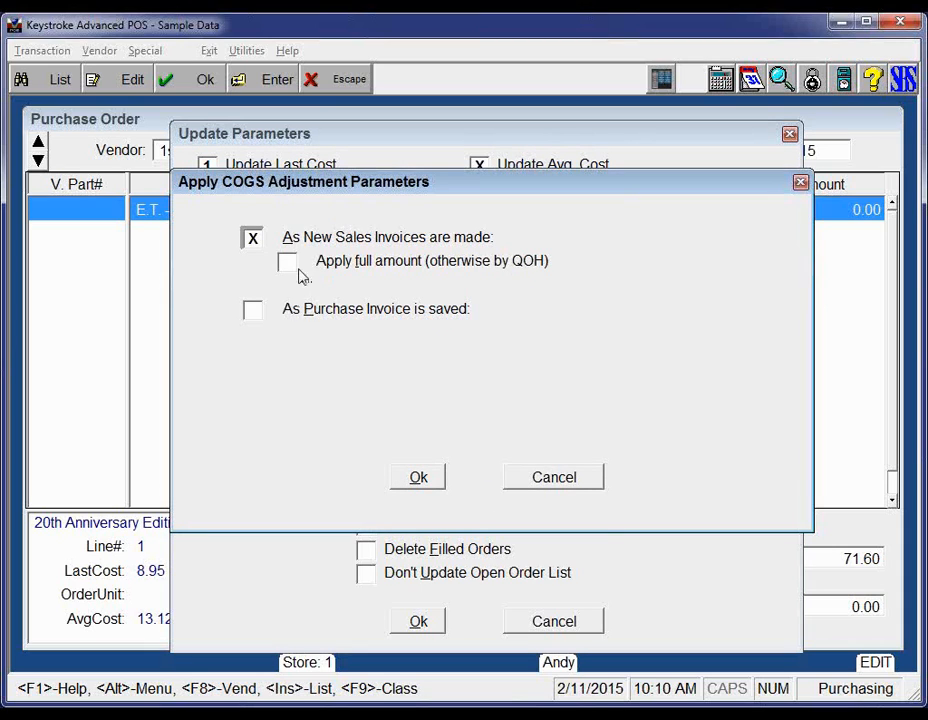
{"action": "left_click", "coordinate": [558, 479]}
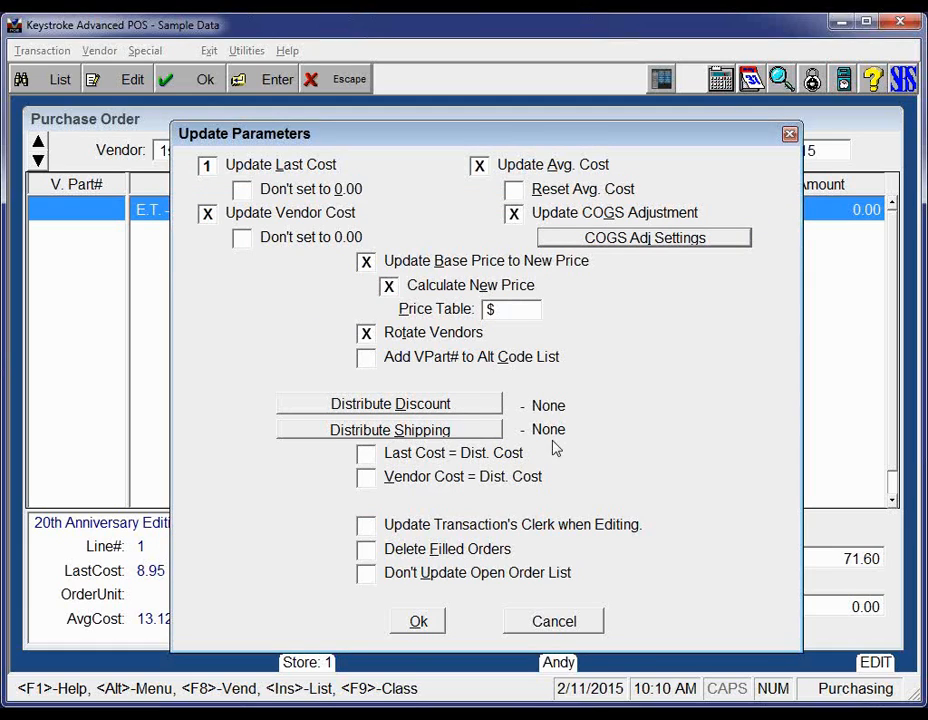
{"action": "left_click", "coordinate": [419, 623]}
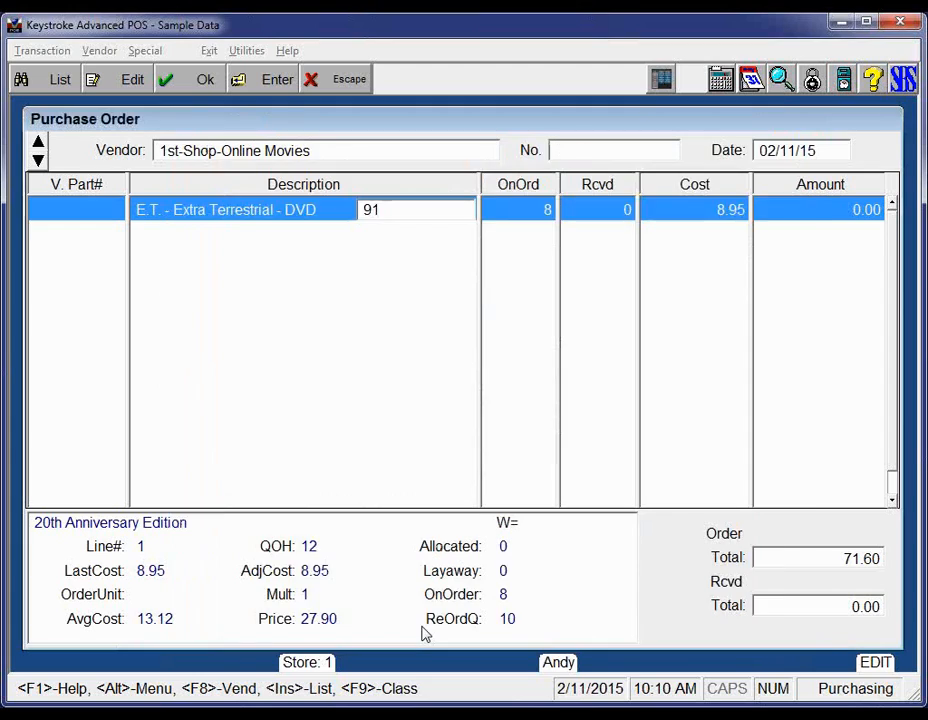
Set the received quantity of the E.T. DVD line to 3.
{"action": "key", "text": "Up"}
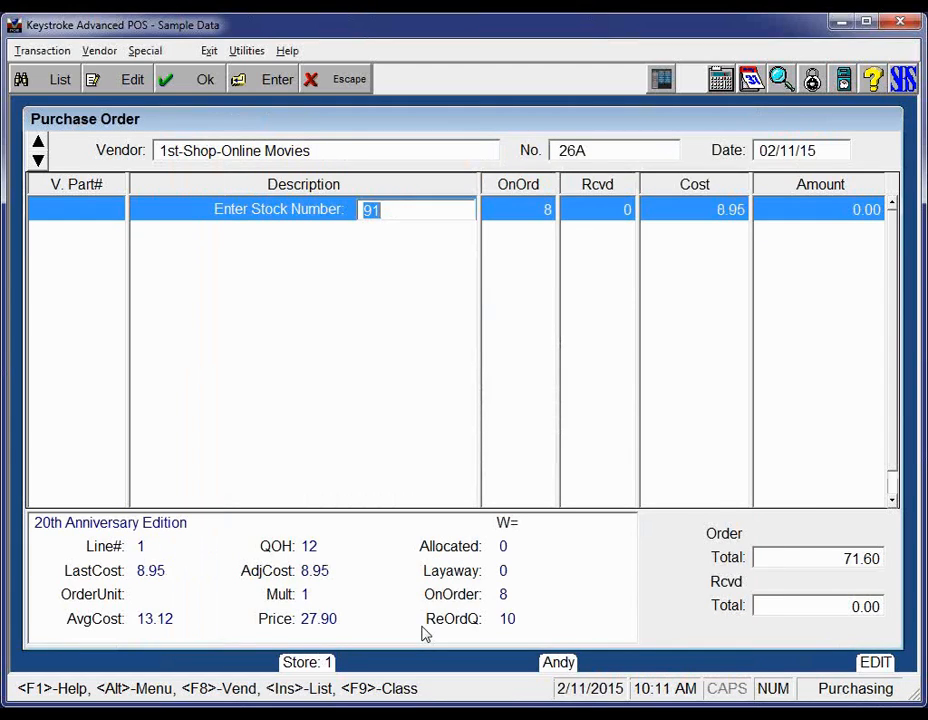
{"action": "key", "text": "Return"}
{"action": "key", "text": "Return"}
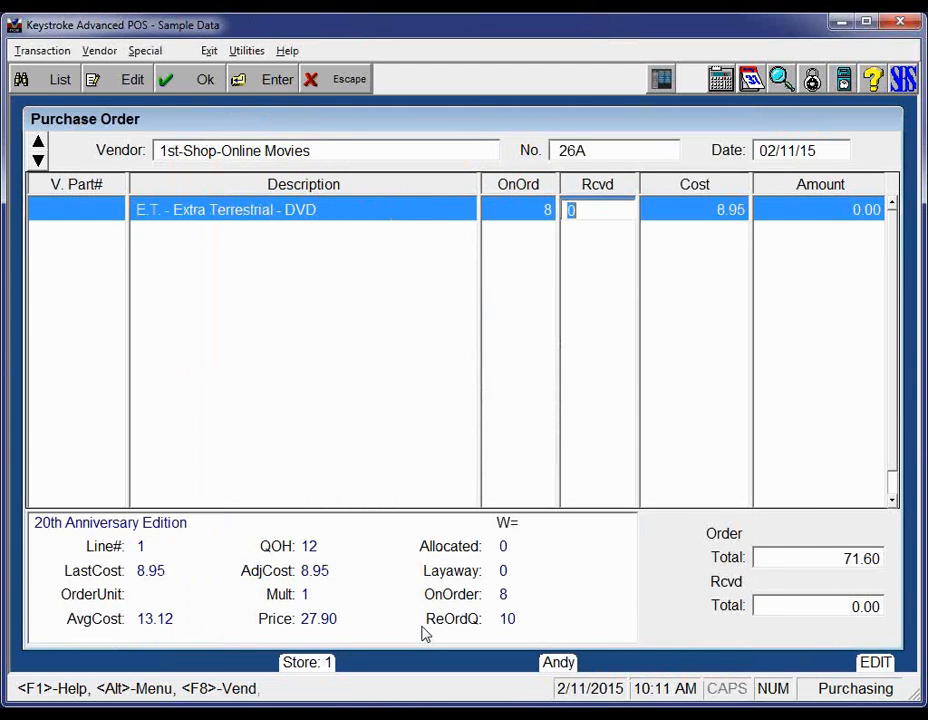
{"action": "type", "text": "3"}
{"action": "key", "text": "Return"}
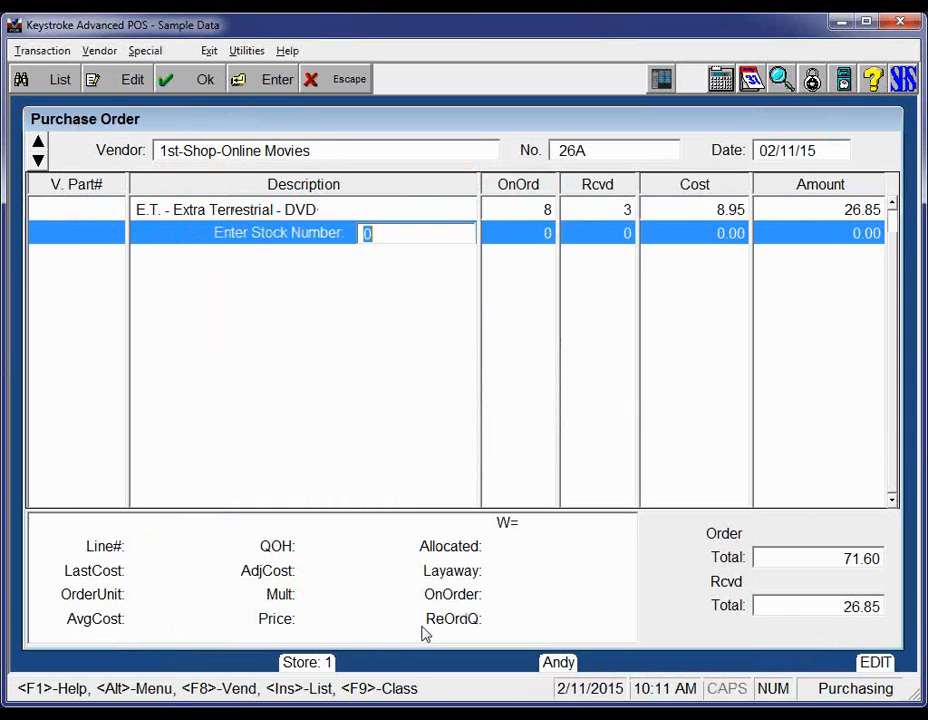
Complete the order without a payment type and save it without printing or emailing.
{"action": "key", "text": "ctrl+Return"}
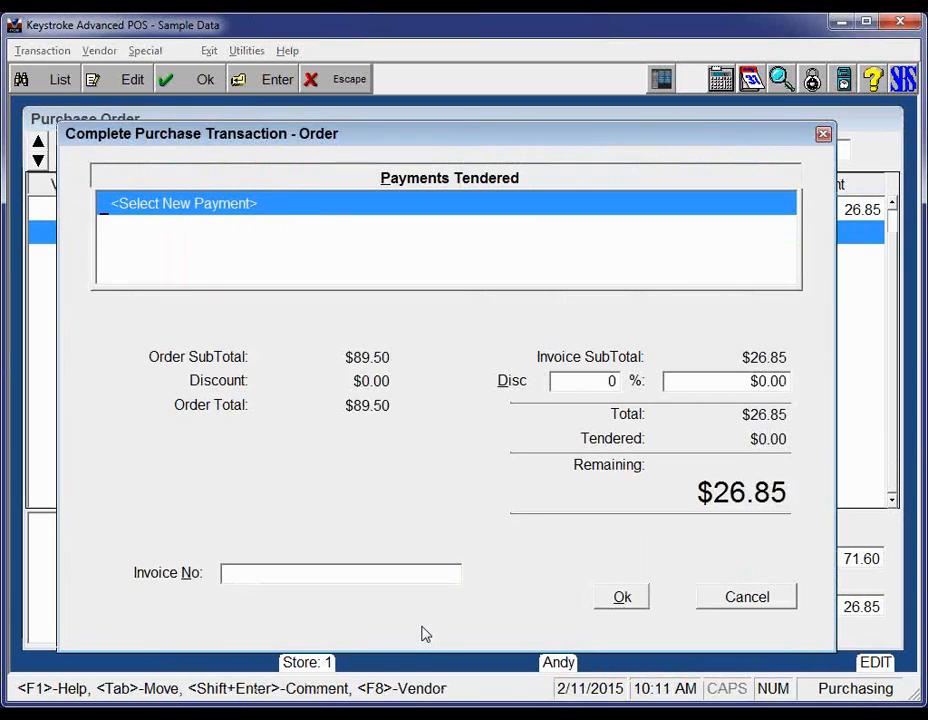
{"action": "key", "text": "ctrl+Return"}
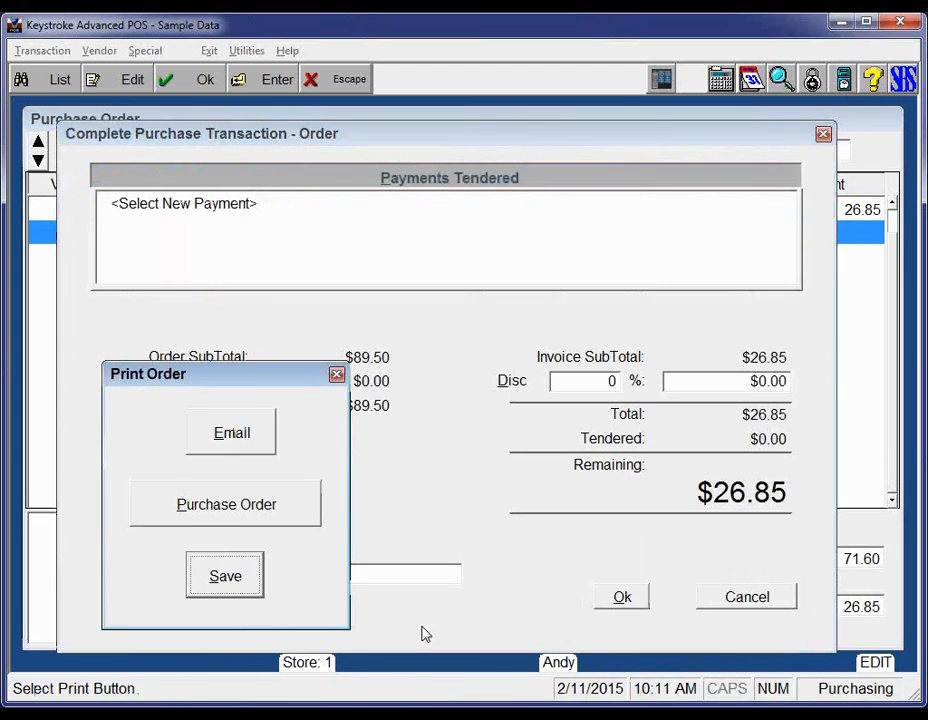
{"action": "key", "text": "Return"}
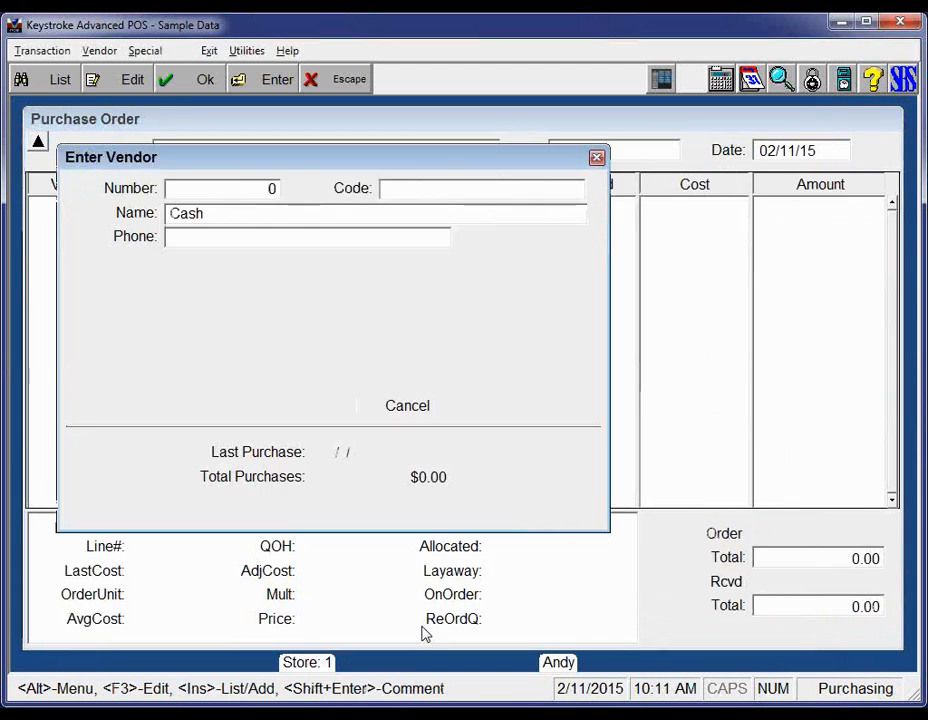
Recall the partially received order and examine the E.T. DVD's total quantities, mark-up and profit columns, and its inventory record.
{"action": "key", "text": "Return"}
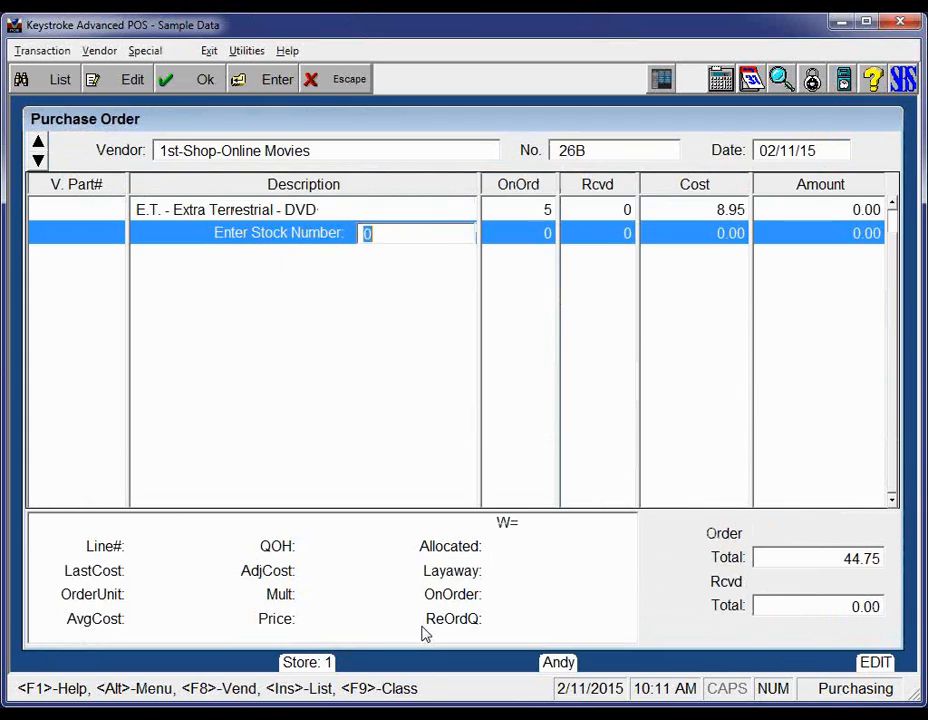
{"action": "key", "text": "Up"}
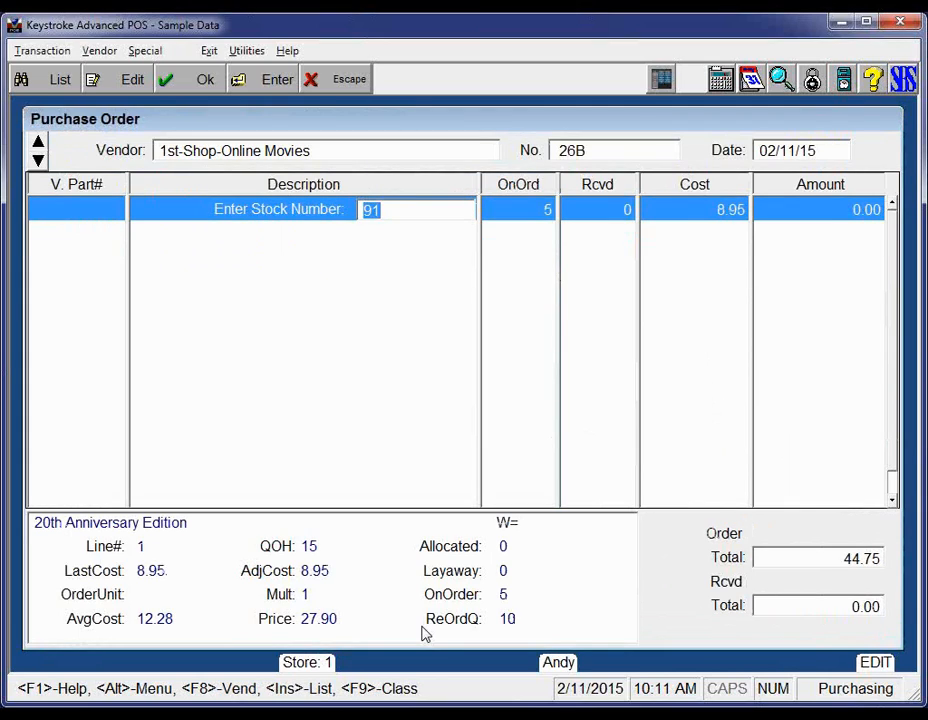
{"action": "key", "text": "ctrl+t"}
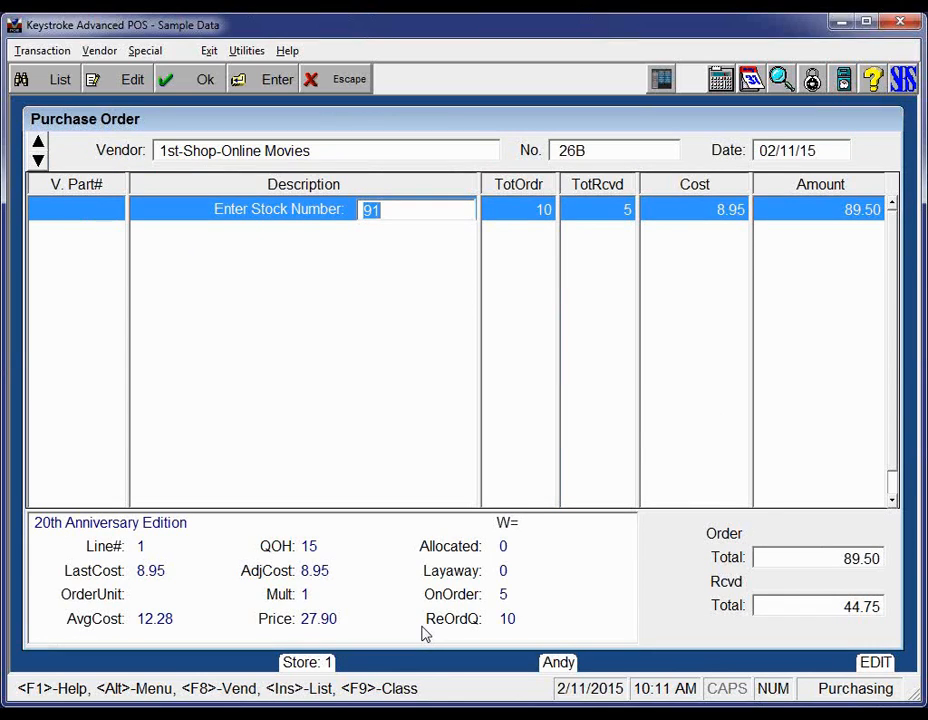
{"action": "key", "text": "ctrl+t"}
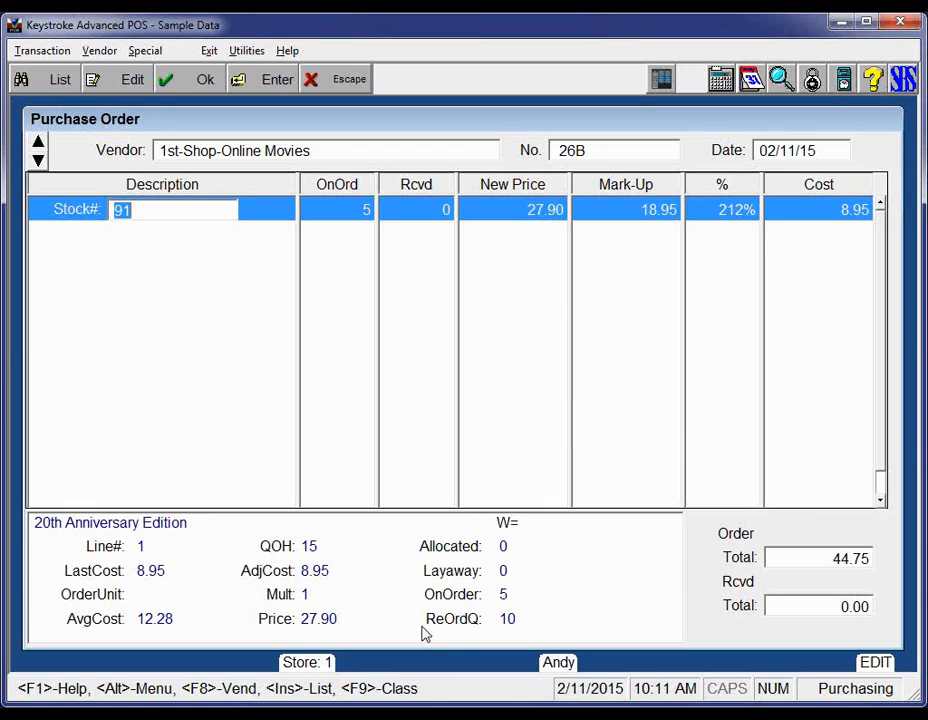
{"action": "key", "text": "Tab"}
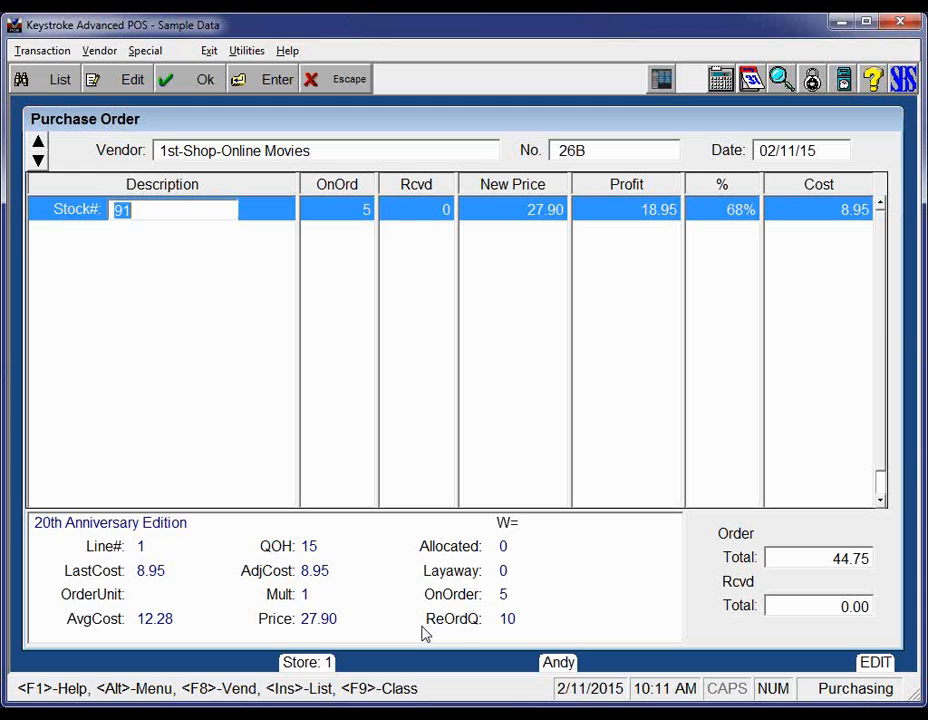
{"action": "key", "text": "Tab"}
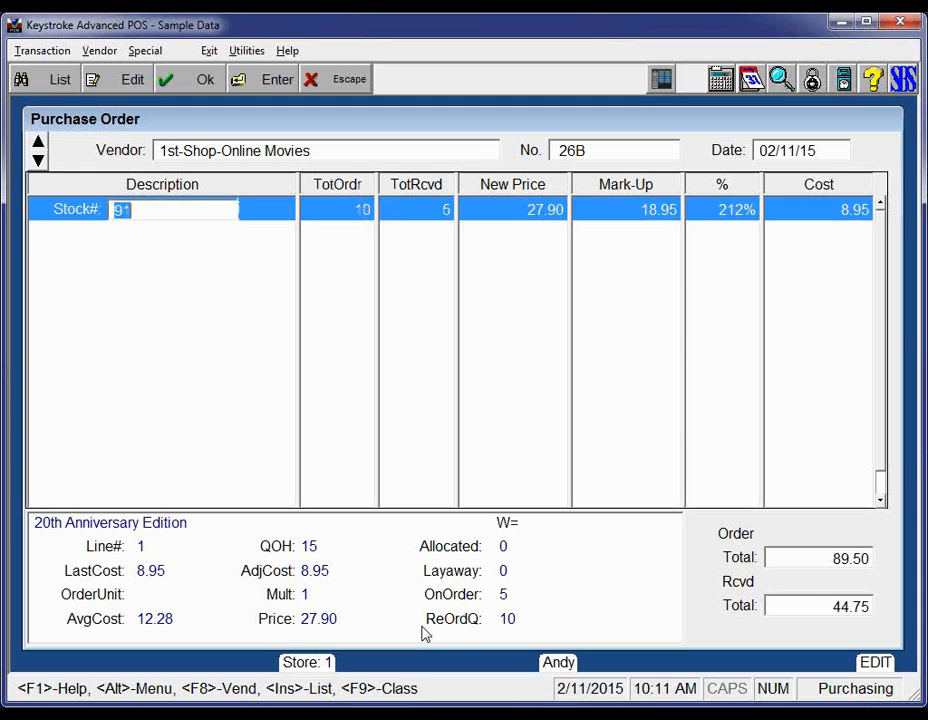
{"action": "key", "text": "Tab"}
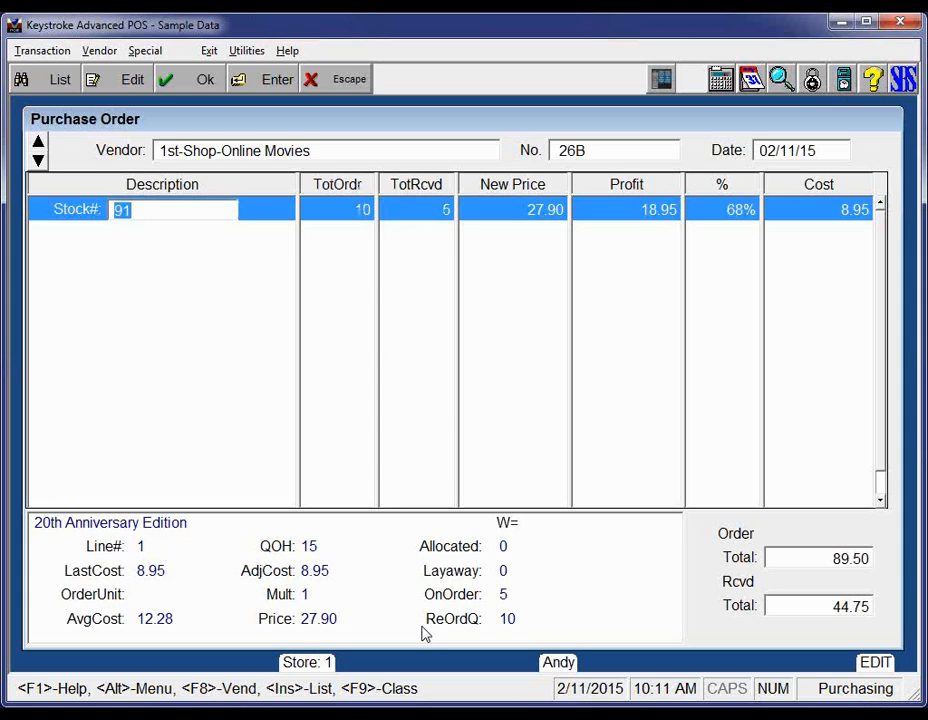
{"action": "key", "text": "Home"}
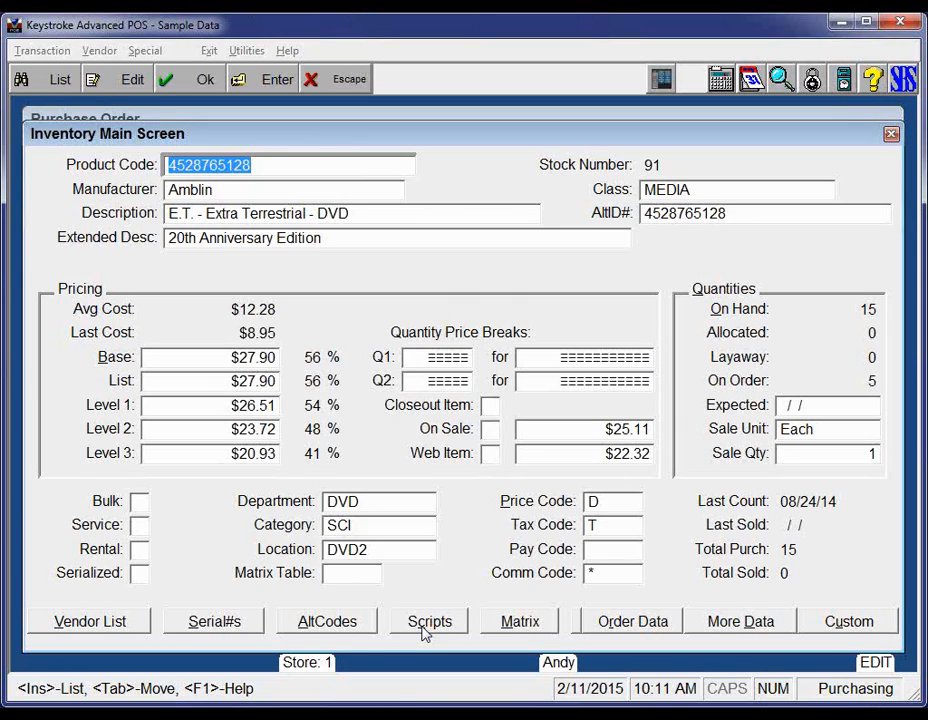
{"action": "key", "text": "Escape"}
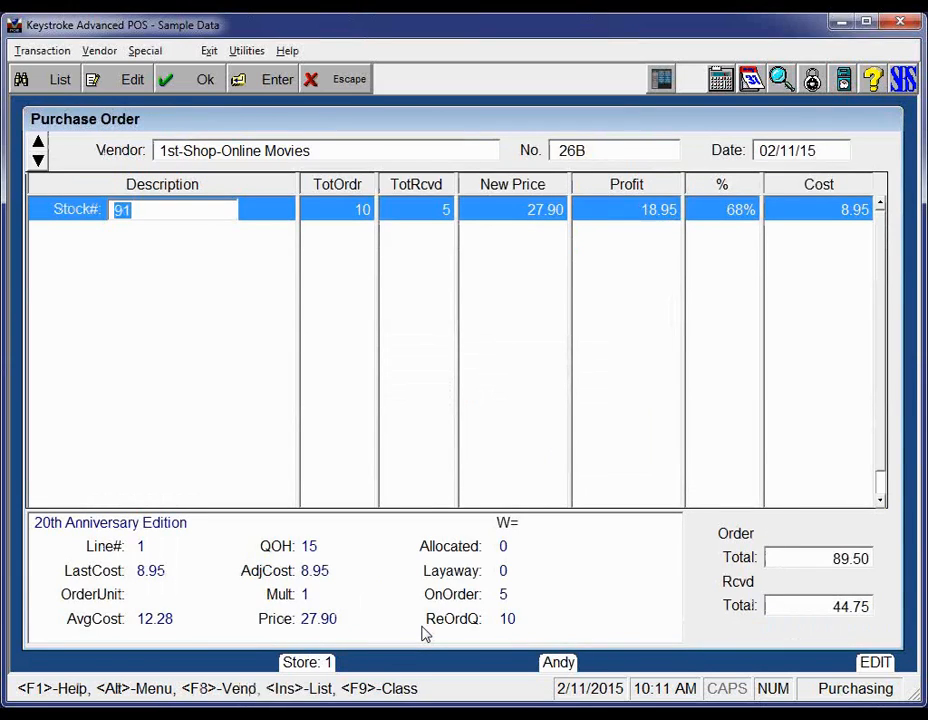
Set the total received quantity of the E.T. DVD line to 10.
{"action": "key", "text": "Return"}
{"action": "key", "text": "Return"}
{"action": "type", "text": "10"}
{"action": "key", "text": "Return"}
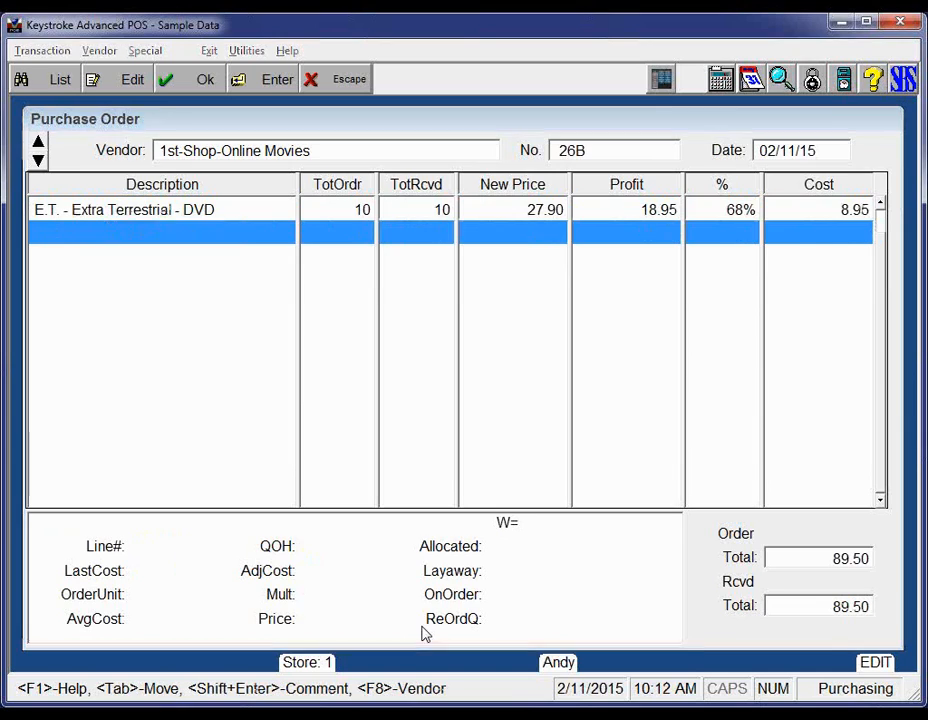
Complete the fully received order without a payment and save it without printing.
{"action": "key", "text": "F10"}
{"action": "key", "text": "F10"}
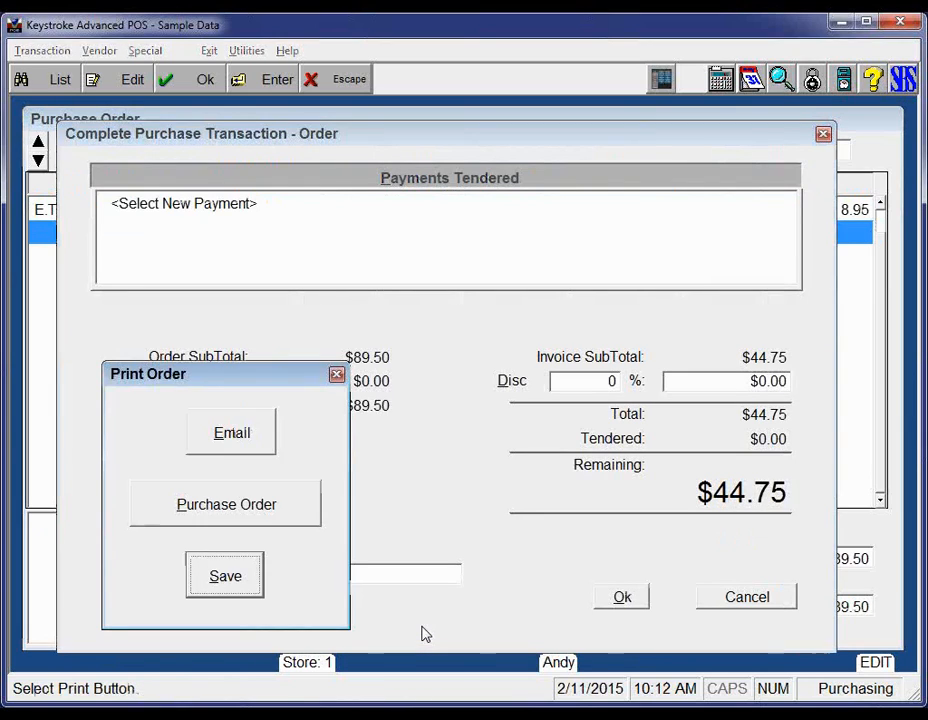
{"action": "key", "text": "Return"}
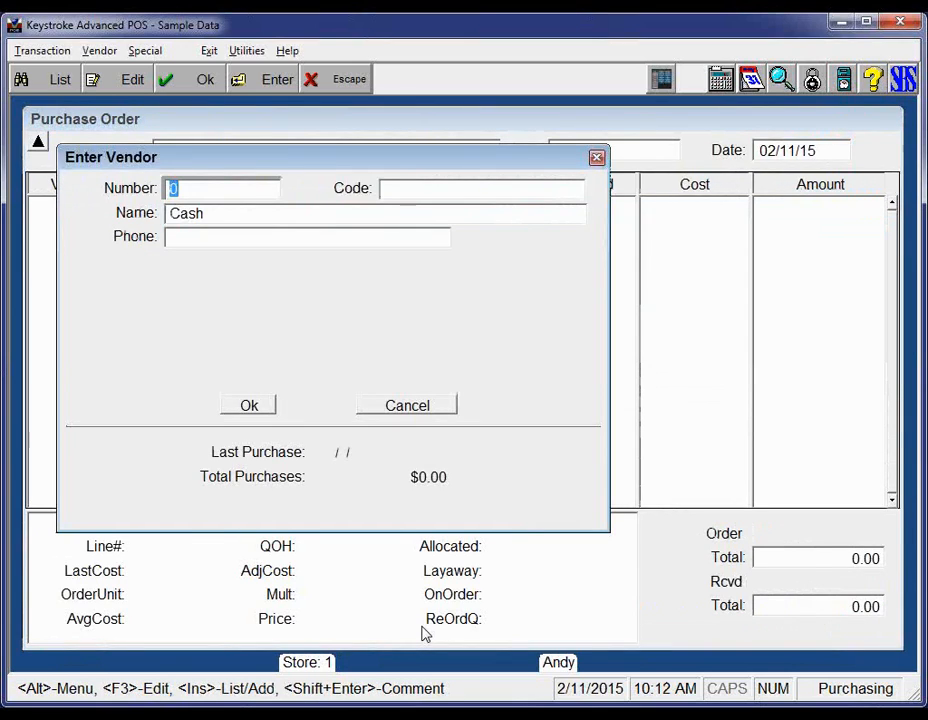
Switch to purchase invoices and look back through the three latest 1st-Shop-Online Movies invoices for the received E.T. DVDs.
{"action": "key", "text": "Escape"}
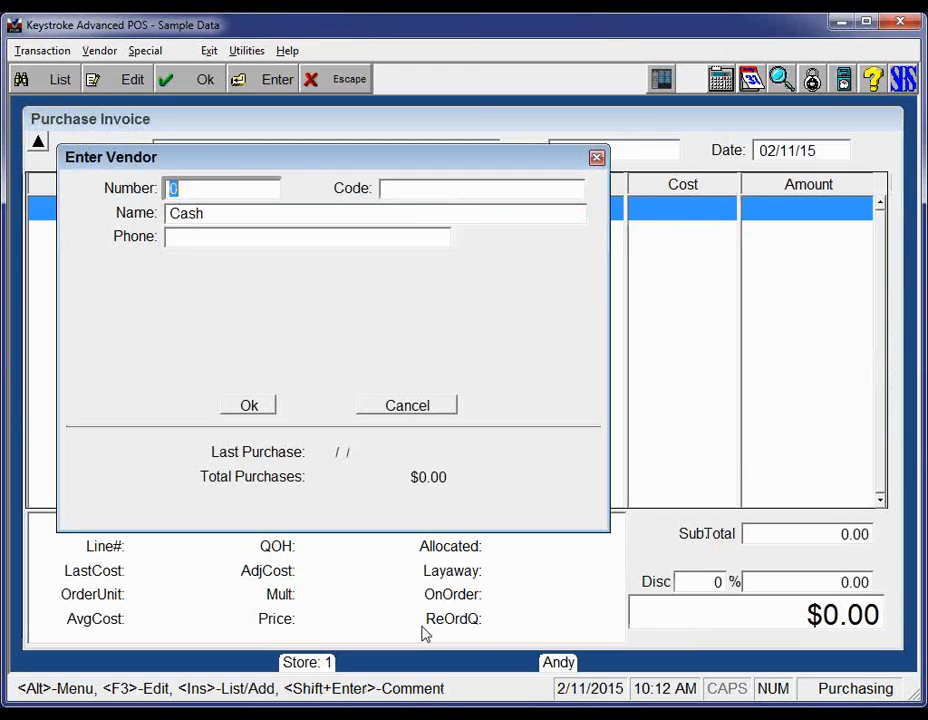
{"action": "key", "text": "Return"}
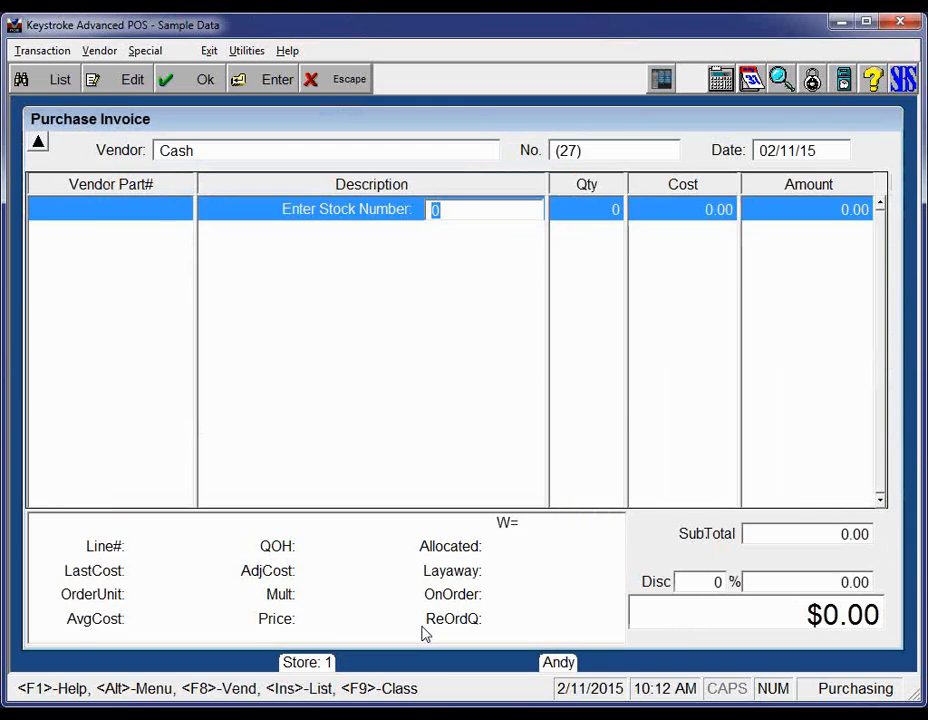
{"action": "key", "text": "Page_Up"}
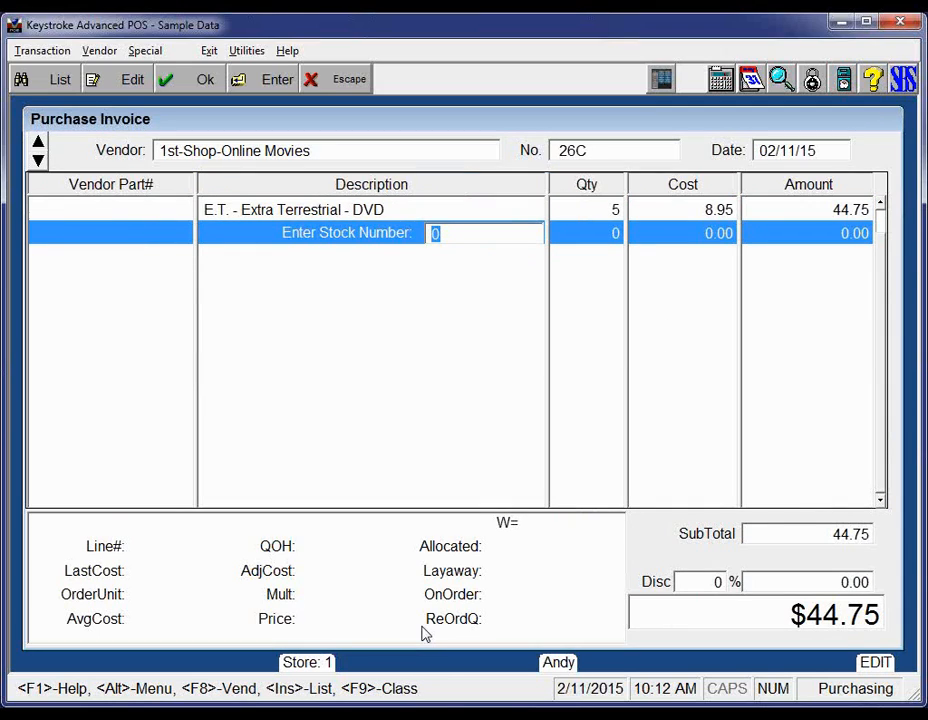
{"action": "key", "text": "Page_Up"}
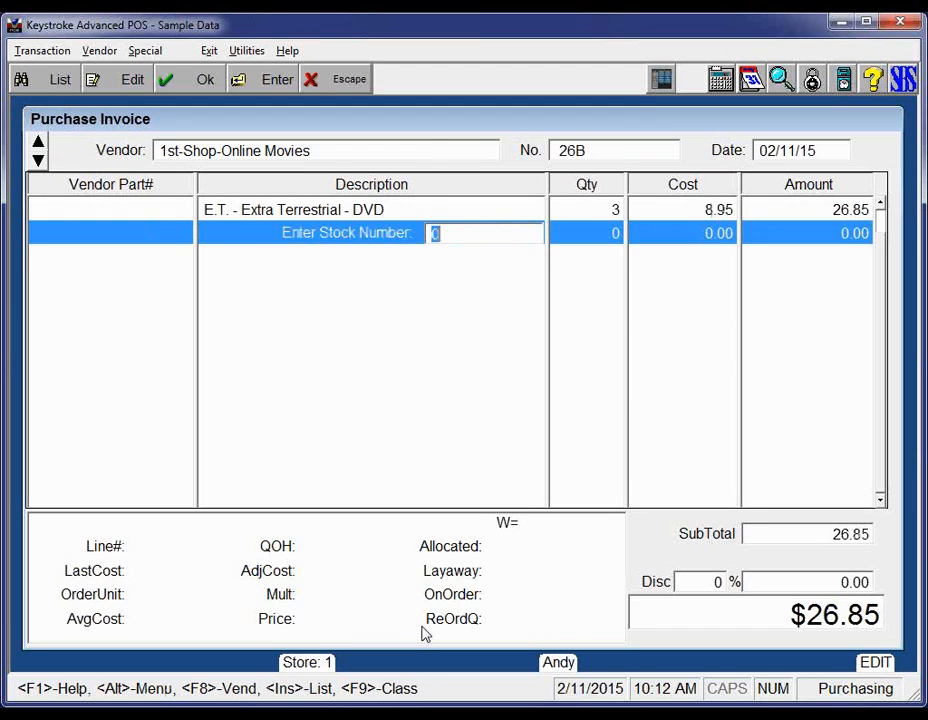
{"action": "key", "text": "Page_Up"}
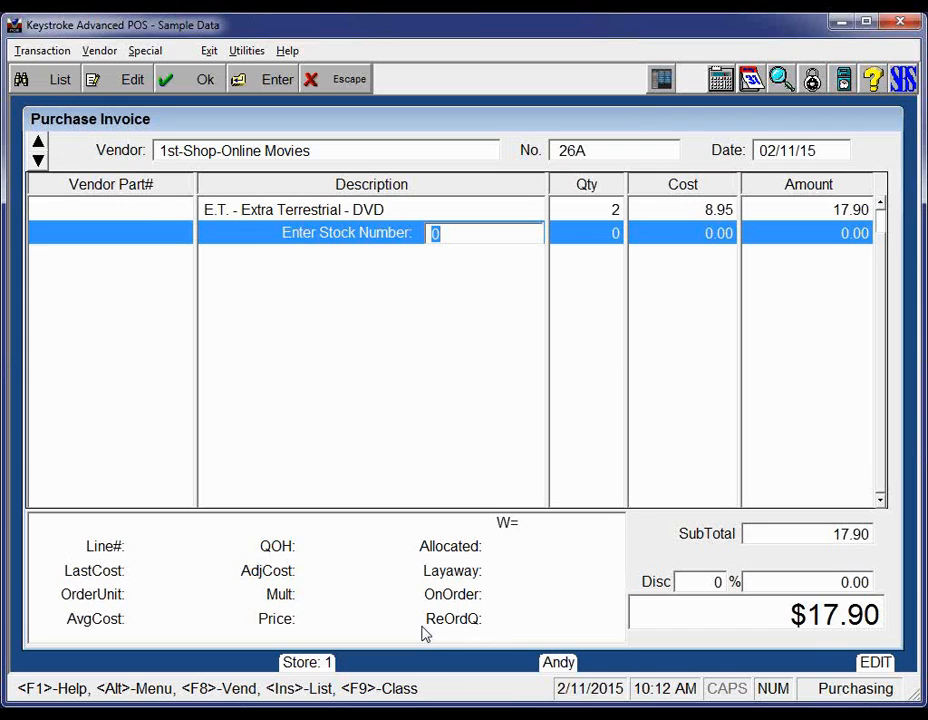
Open the inventory record of the E.T. DVD on the purchase invoice and examine its costs, prices and quantities.
{"action": "key", "text": "Up"}
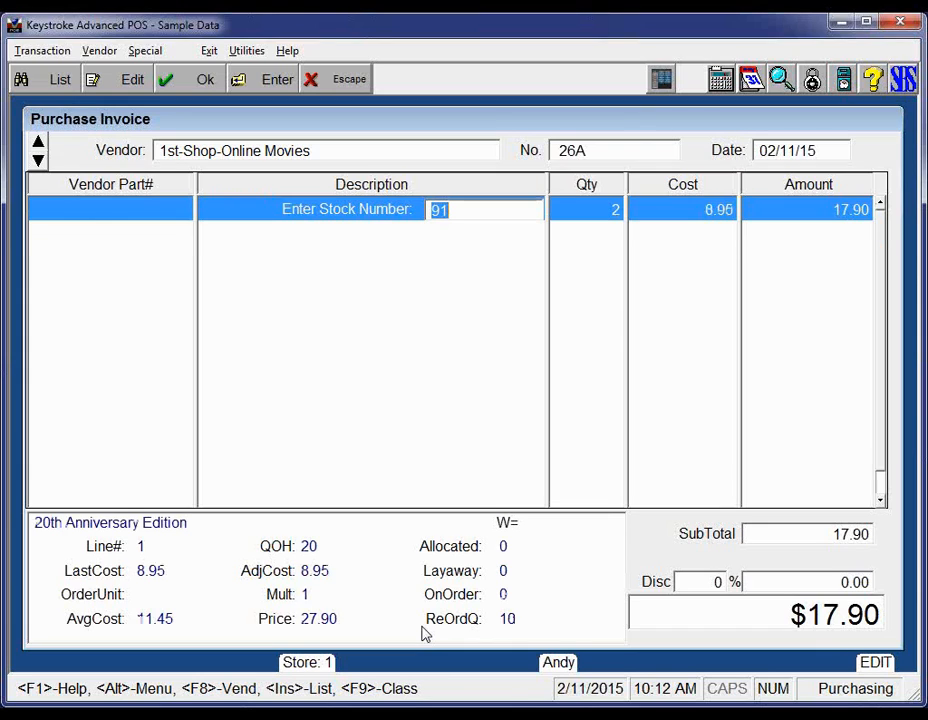
{"action": "key", "text": "Home"}
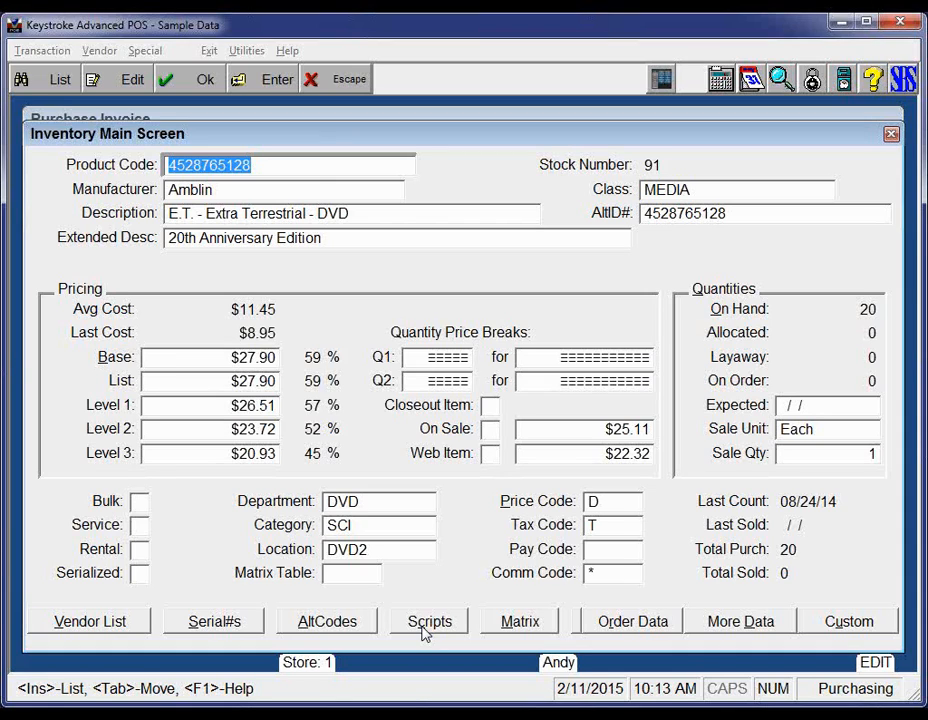
{"action": "key", "text": "Escape"}
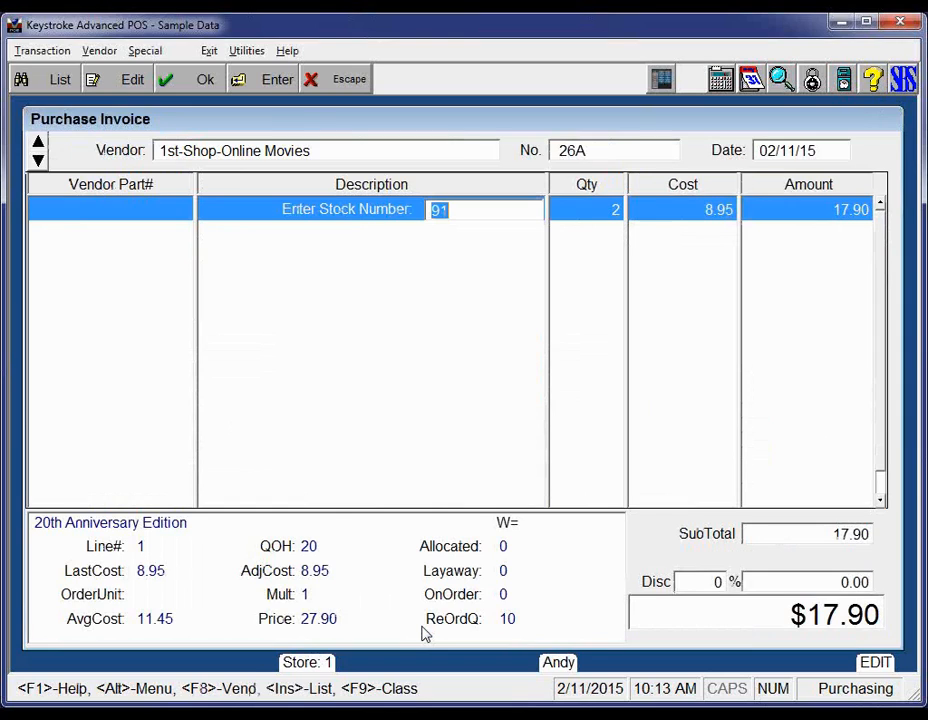
Clear the purchase invoice and start a new purchase order for the vendor Acme Computer Technology.
{"action": "key", "text": "Return"}
{"action": "key", "text": "alt+t"}
{"action": "key", "text": "Return"}
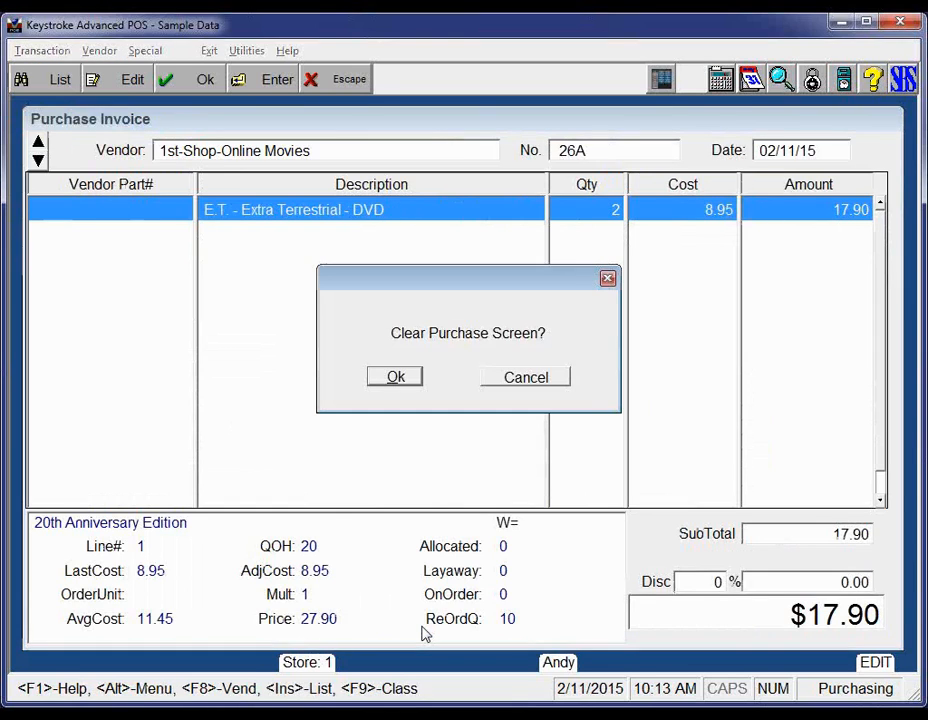
{"action": "key", "text": "Return"}
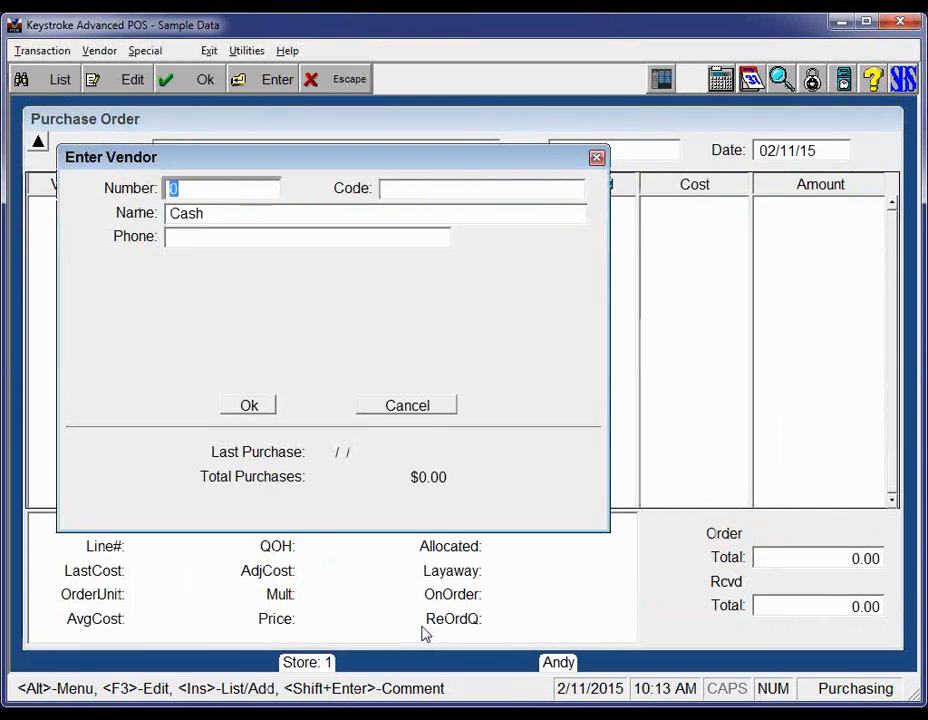
{"action": "key", "text": "Return"}
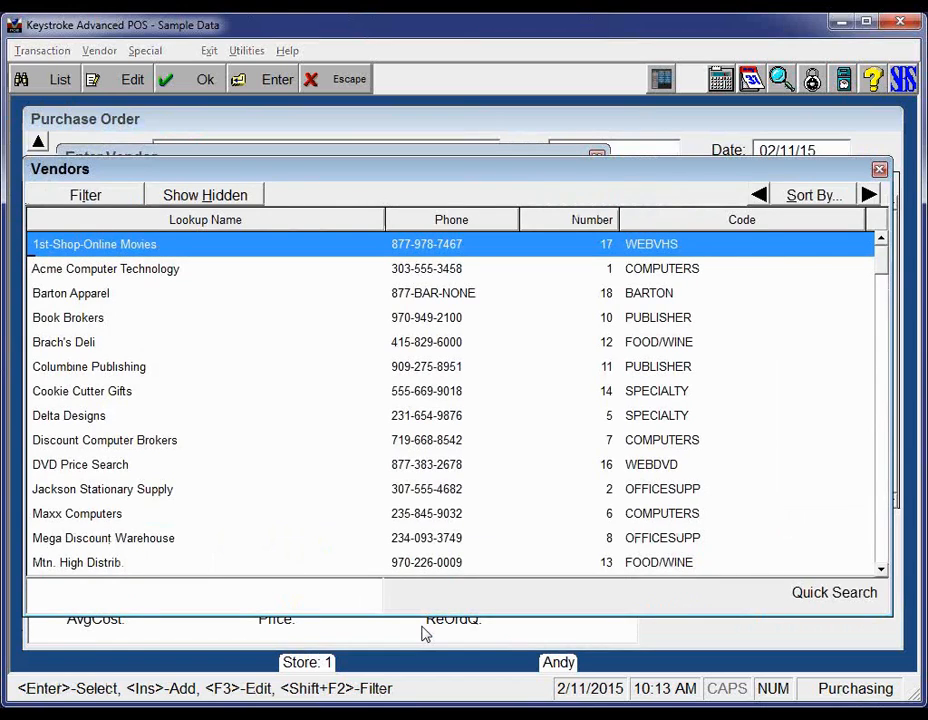
{"action": "key", "text": "Down"}
{"action": "key", "text": "Return"}
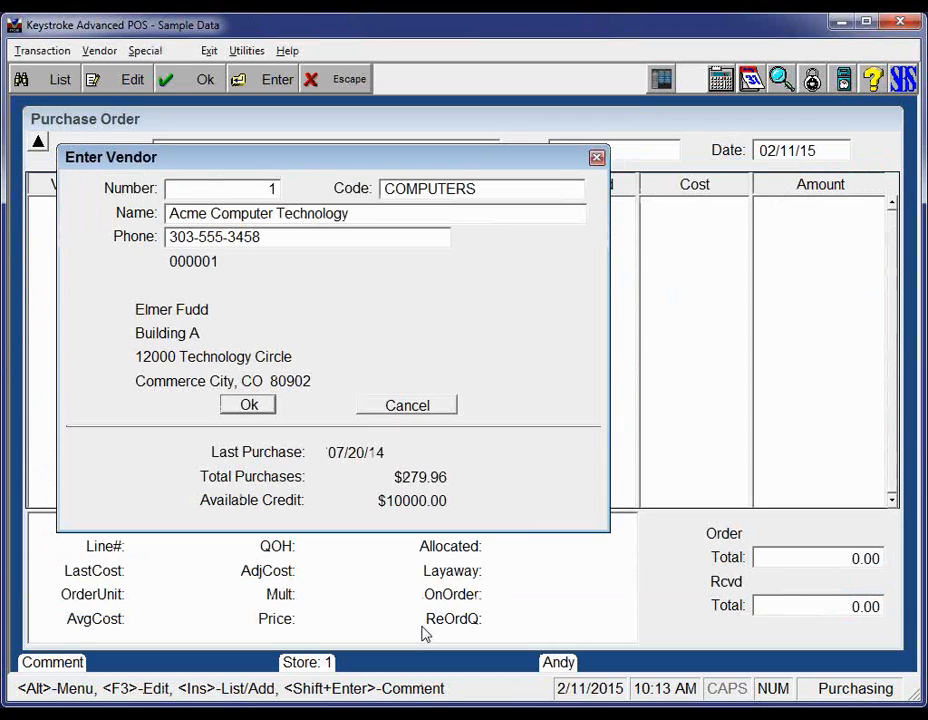
{"action": "key", "text": "Return"}
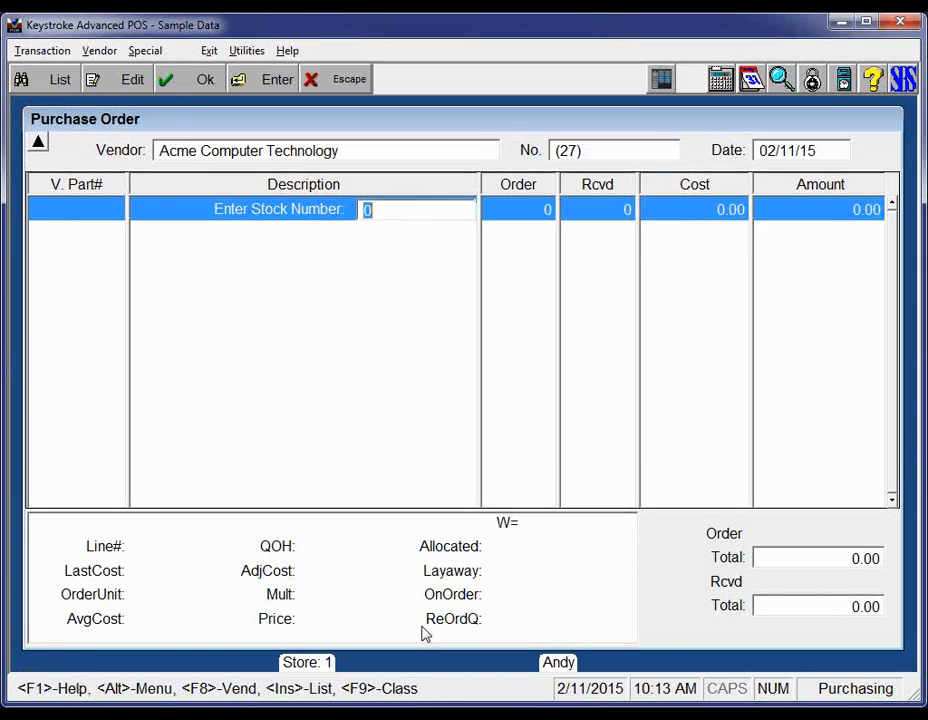
Set up an Auto Order for the vendor with its items sorted by Product Code over the full range.
{"action": "left_click", "coordinate": [143, 52]}
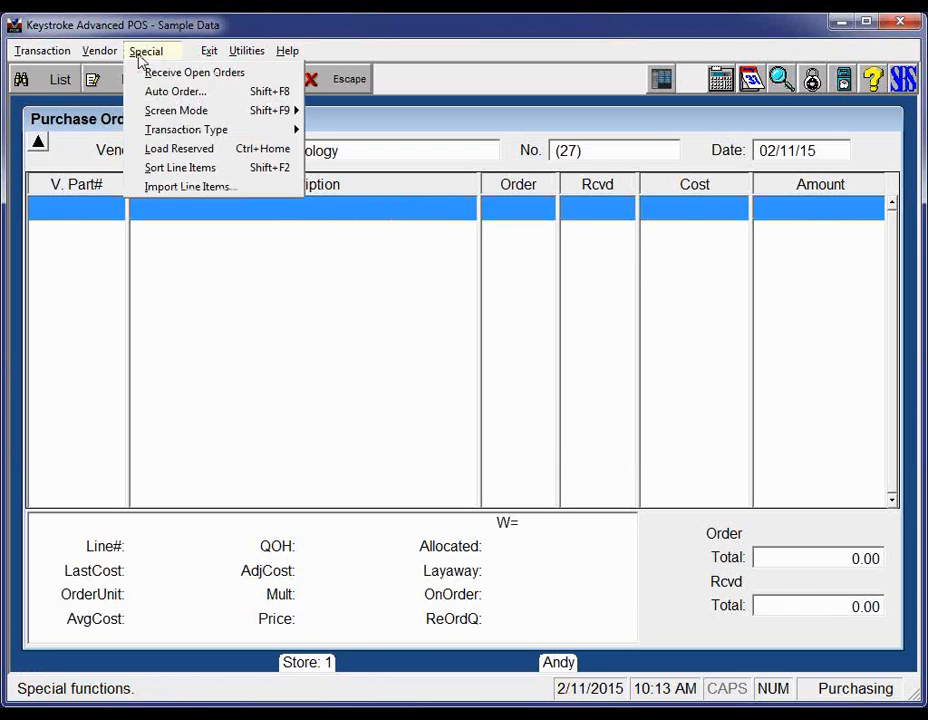
{"action": "left_click", "coordinate": [177, 98]}
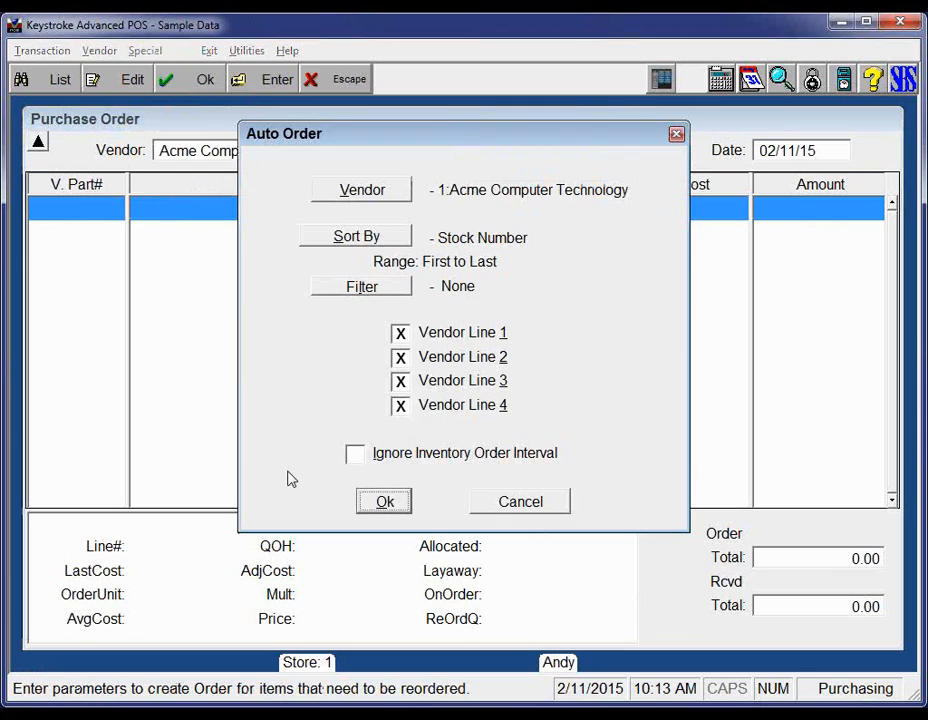
{"action": "left_click", "coordinate": [360, 242]}
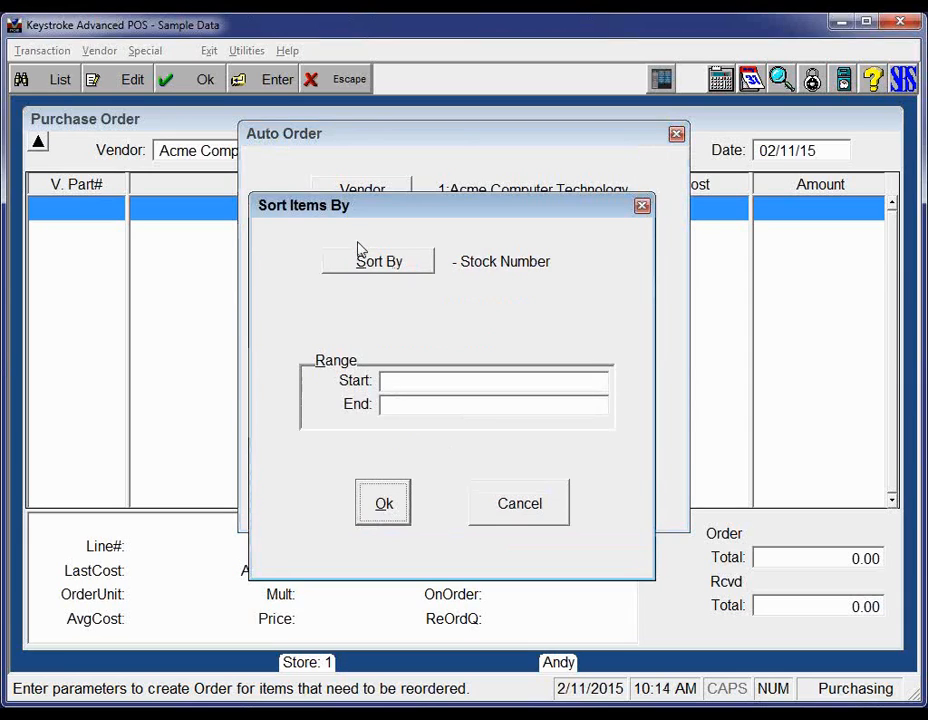
{"action": "left_click", "coordinate": [366, 266]}
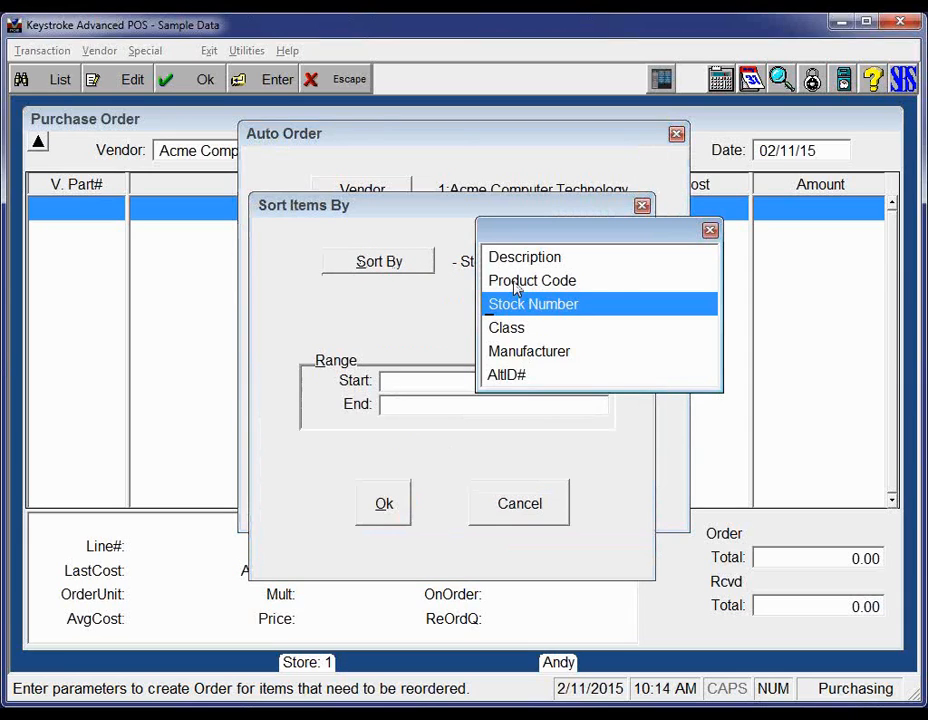
{"action": "left_click", "coordinate": [501, 282]}
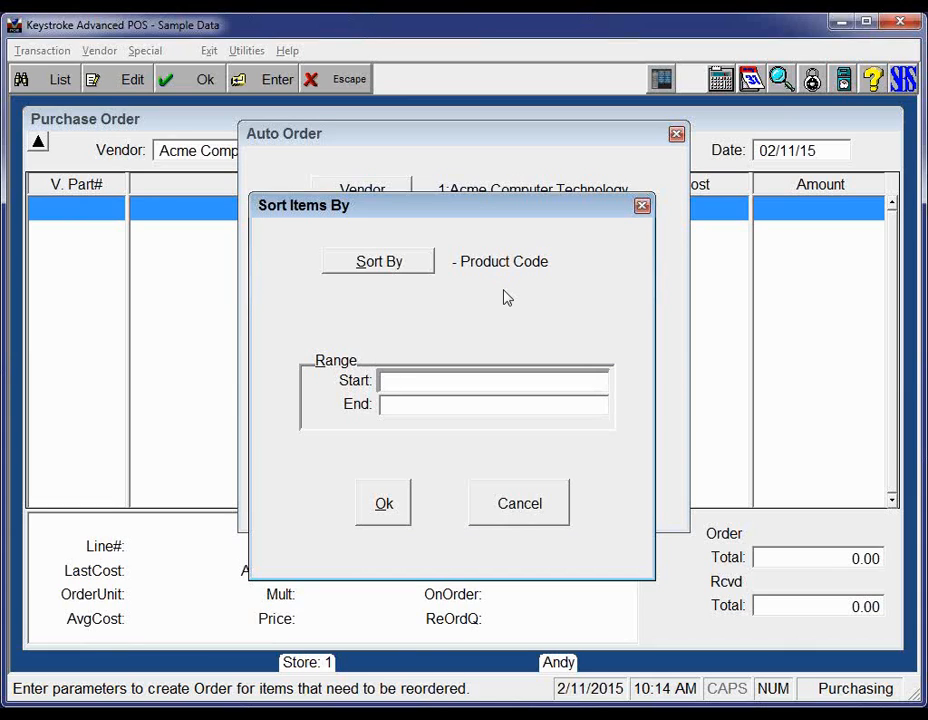
{"action": "left_click", "coordinate": [381, 511]}
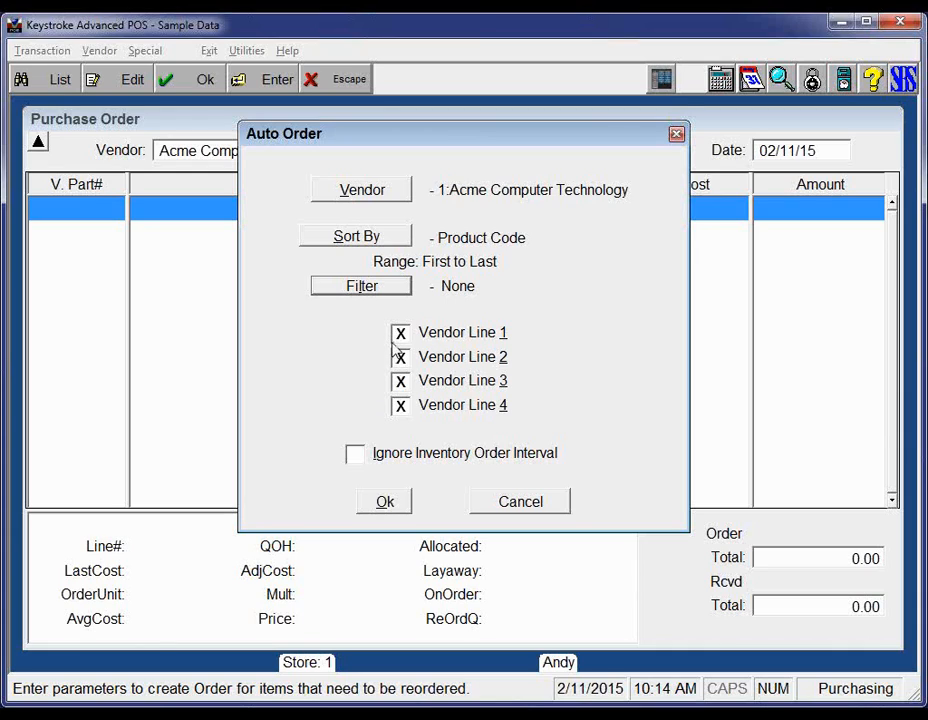
Exclude Vendor Lines 2, 3 and 4 from the Auto Order and include them again.
{"action": "left_click", "coordinate": [400, 406]}
{"action": "left_click", "coordinate": [398, 381]}
{"action": "left_click", "coordinate": [400, 360]}
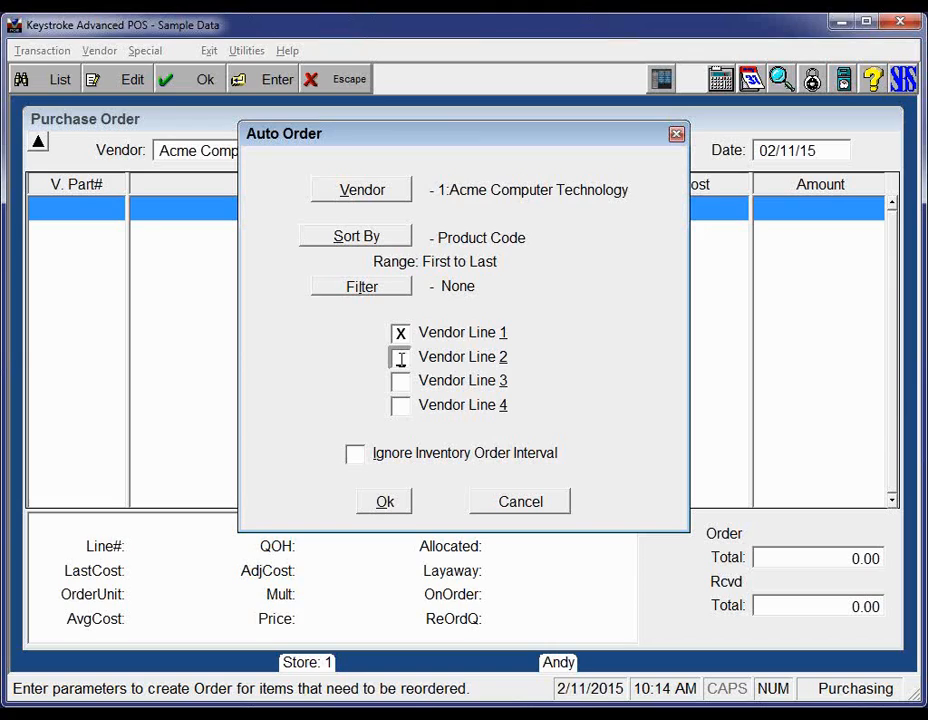
{"action": "left_click", "coordinate": [401, 360]}
{"action": "left_click", "coordinate": [401, 382]}
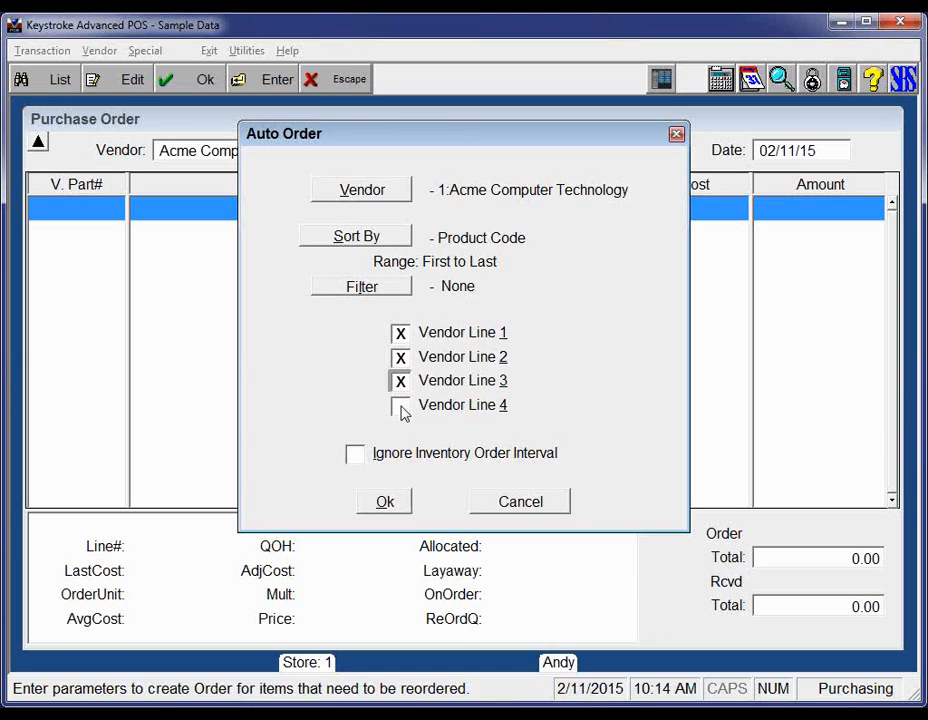
{"action": "left_click", "coordinate": [400, 406]}
Generate the Auto Order with all four vendor lines and look through every item line it adds.
{"action": "left_click", "coordinate": [388, 503]}
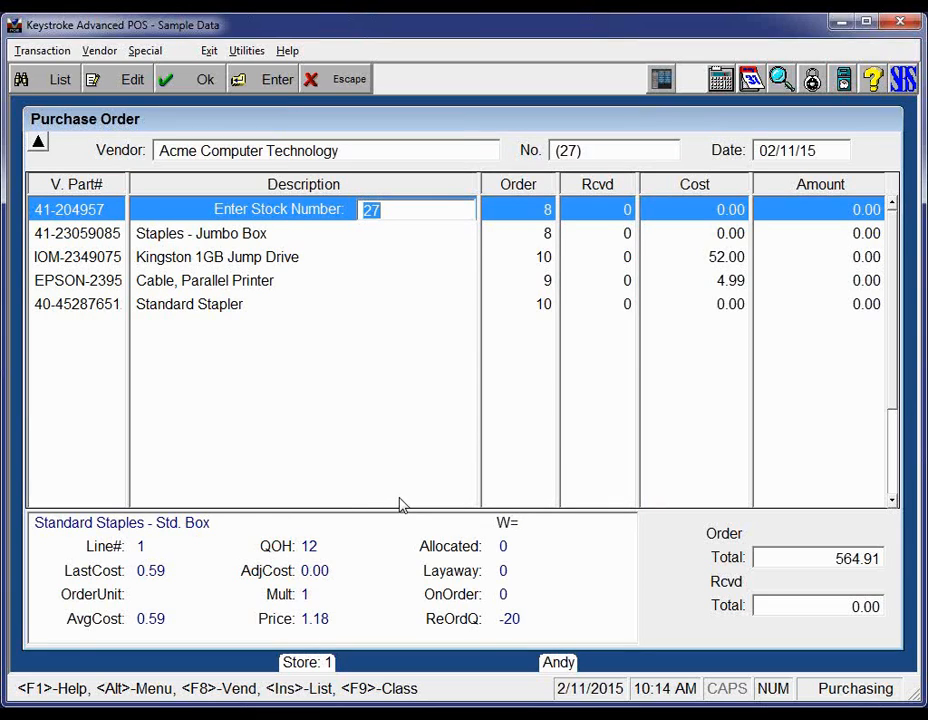
{"action": "key", "text": "Down"}
{"action": "key", "text": "Down"}
{"action": "key", "text": "Down"}
{"action": "key", "text": "Down"}
{"action": "key", "text": "Down"}
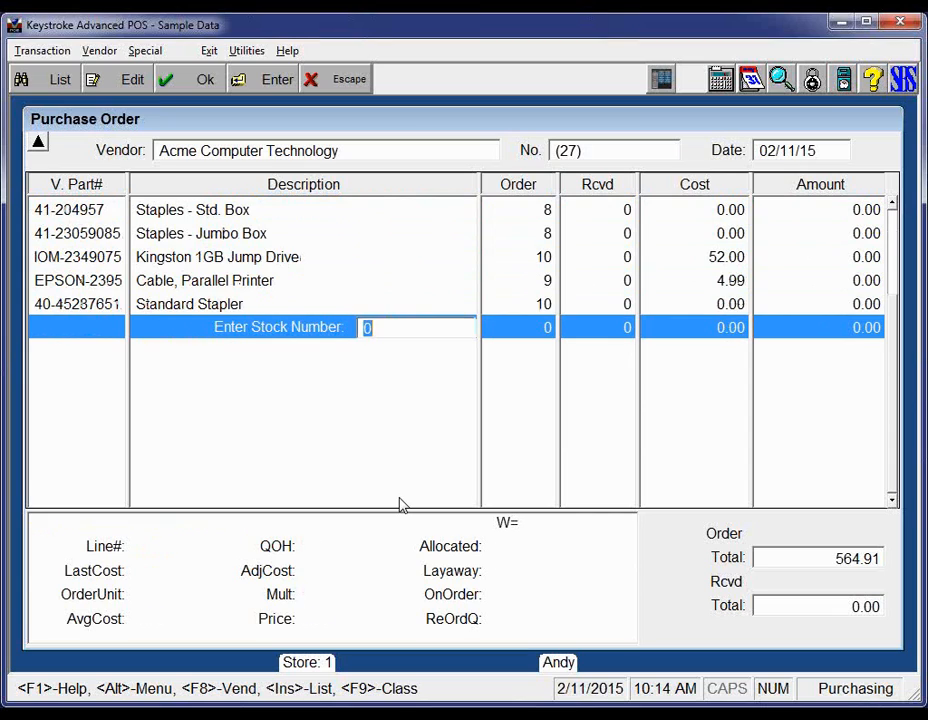
{"action": "key", "text": "Up"}
{"action": "key", "text": "Up"}
{"action": "key", "text": "Up"}
{"action": "key", "text": "Up"}
{"action": "key", "text": "Up"}
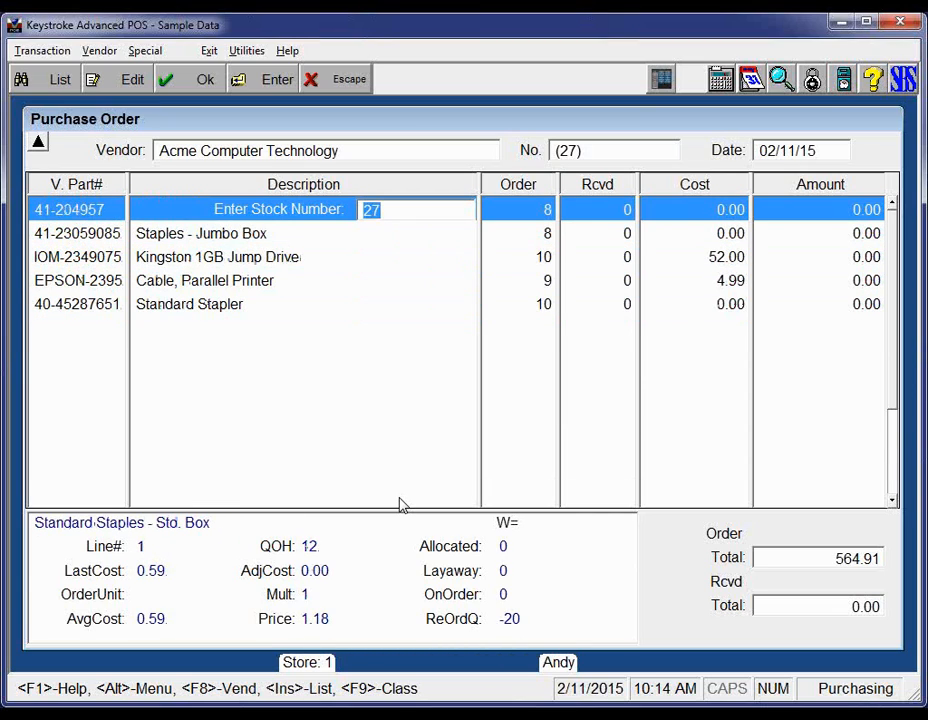
Examine the order criteria and vendor information in the inventory order data of Staples - Std. Box.
{"action": "key", "text": "Return"}
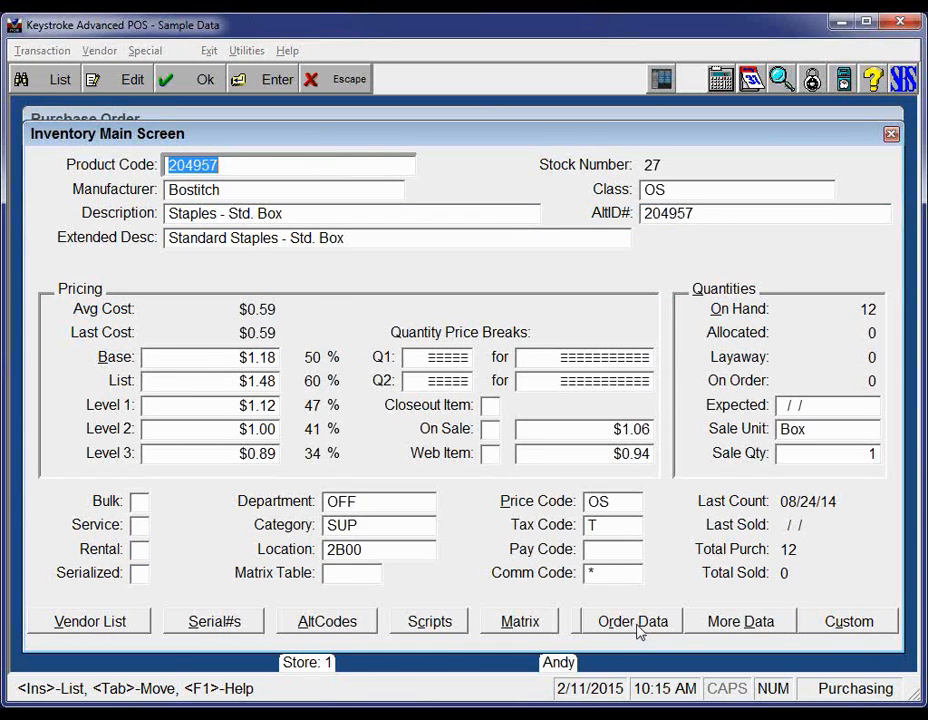
{"action": "left_click", "coordinate": [636, 622]}
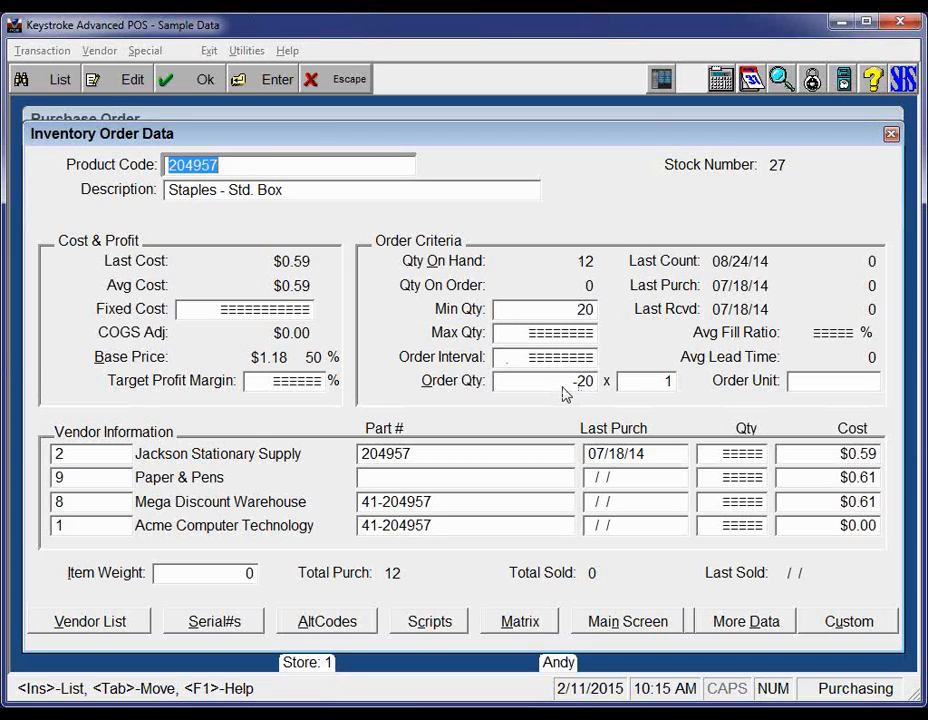
{"action": "key", "text": "Escape"}
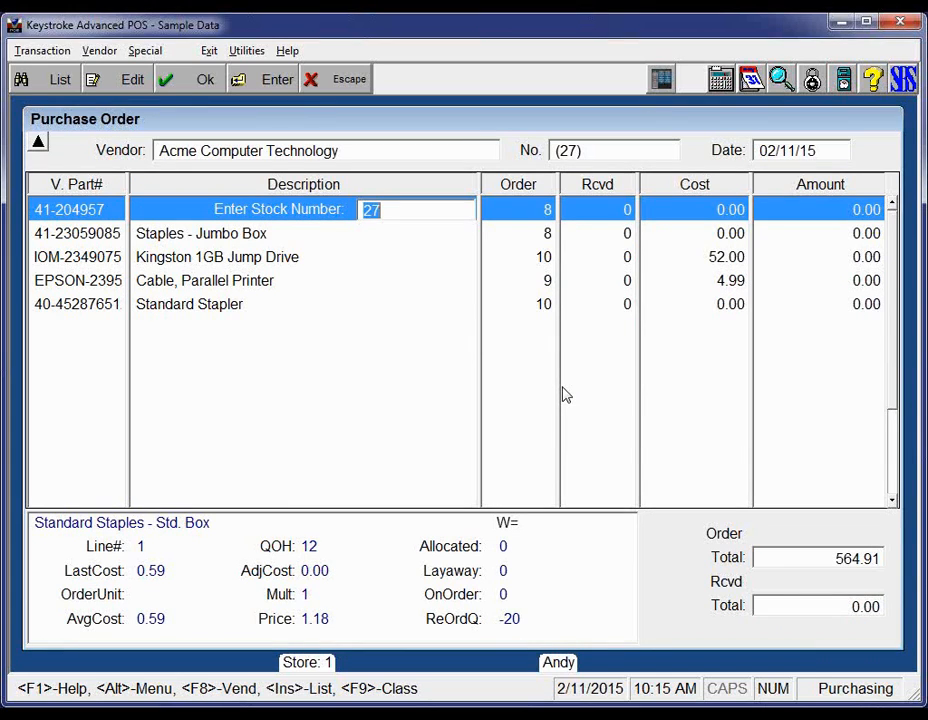
Examine the minimum and order quantities in the inventory order data of the Kingston 1GB Jump Drive.
{"action": "key", "text": "Down"}
{"action": "key", "text": "Down"}
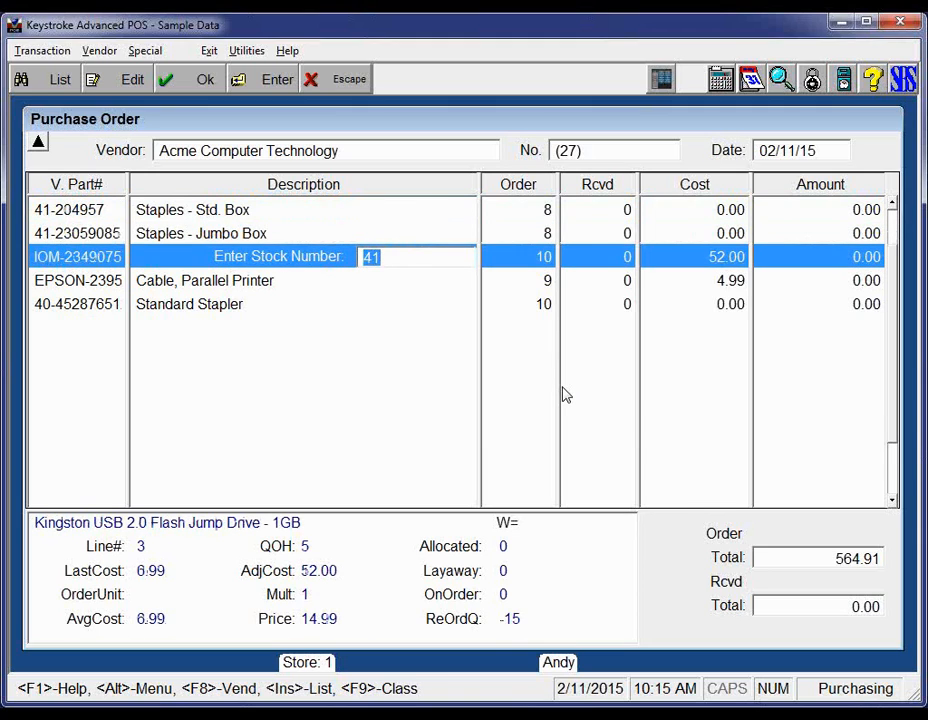
{"action": "key", "text": "Home"}
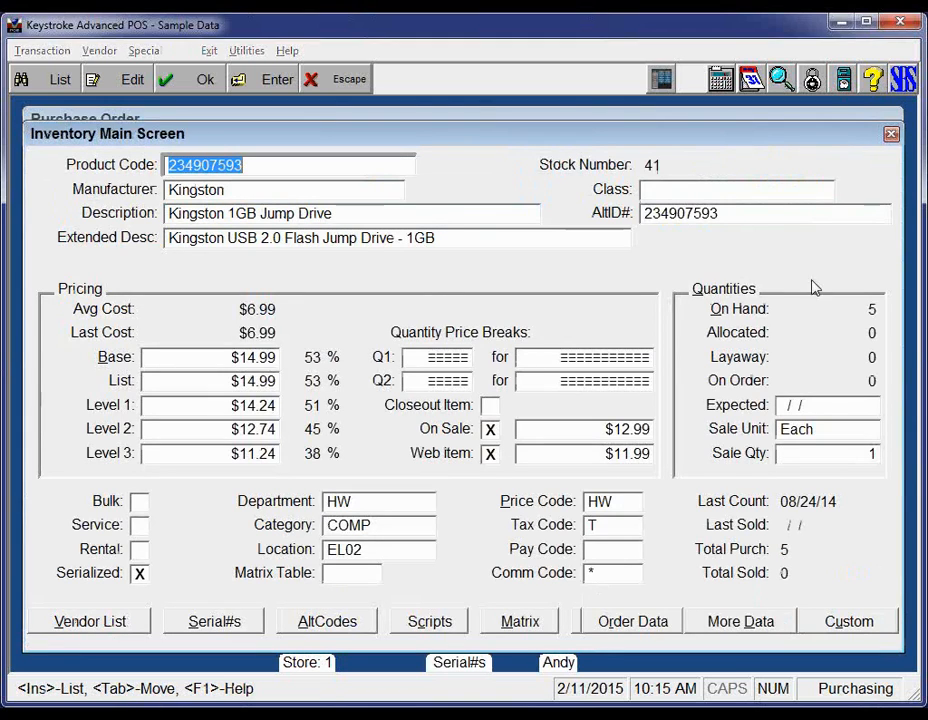
{"action": "left_click", "coordinate": [658, 622]}
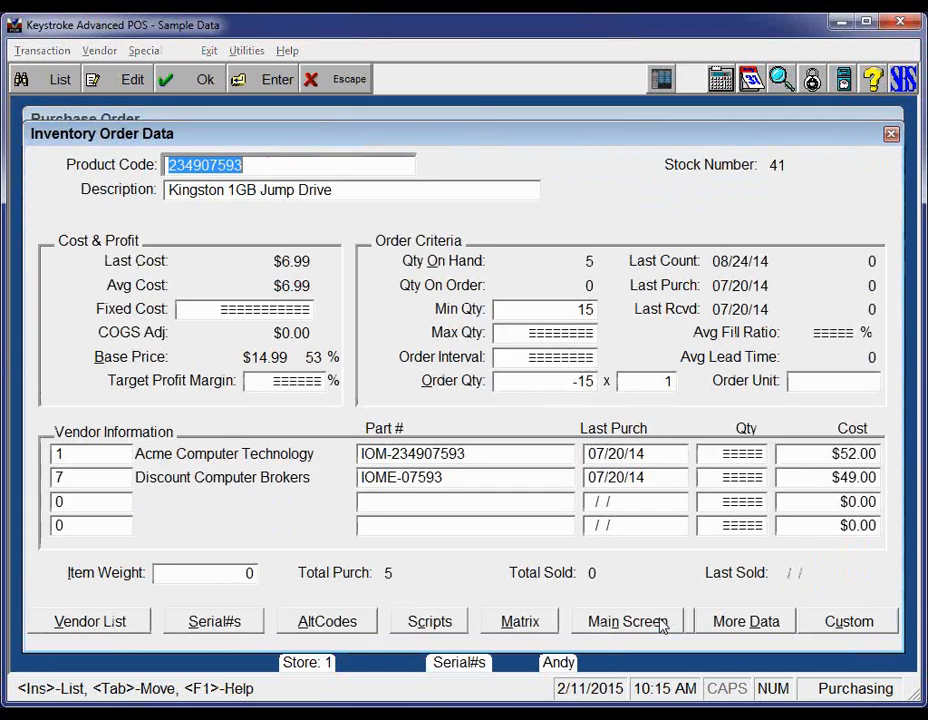
{"action": "left_click", "coordinate": [891, 134]}
Examine the order criteria in the inventory order data of the Standard Stapler and return to the order.
{"action": "key", "text": "Down"}
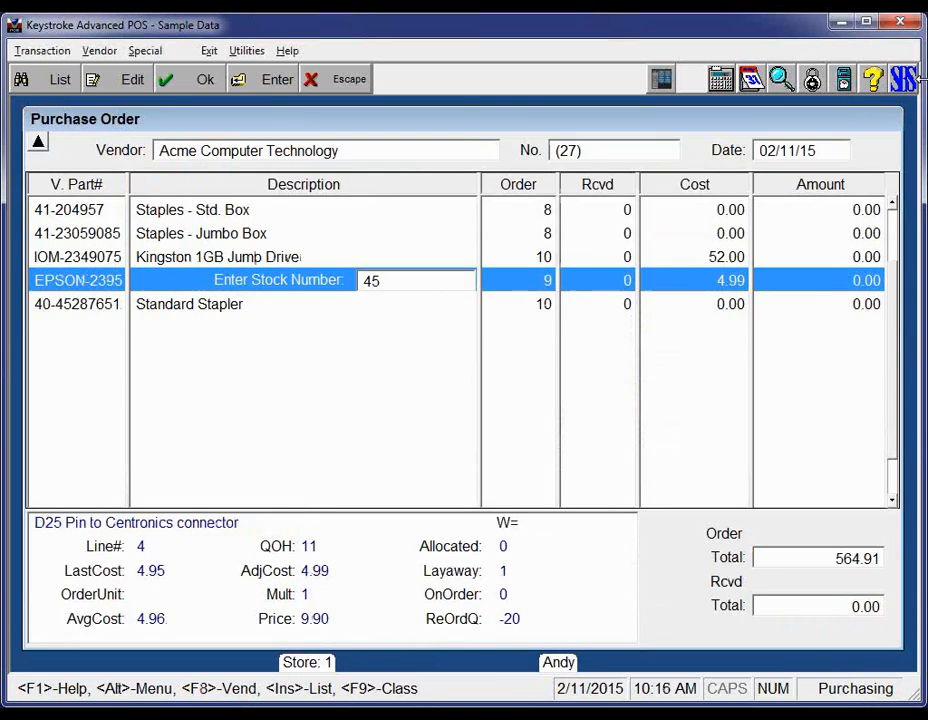
{"action": "key", "text": "Down"}
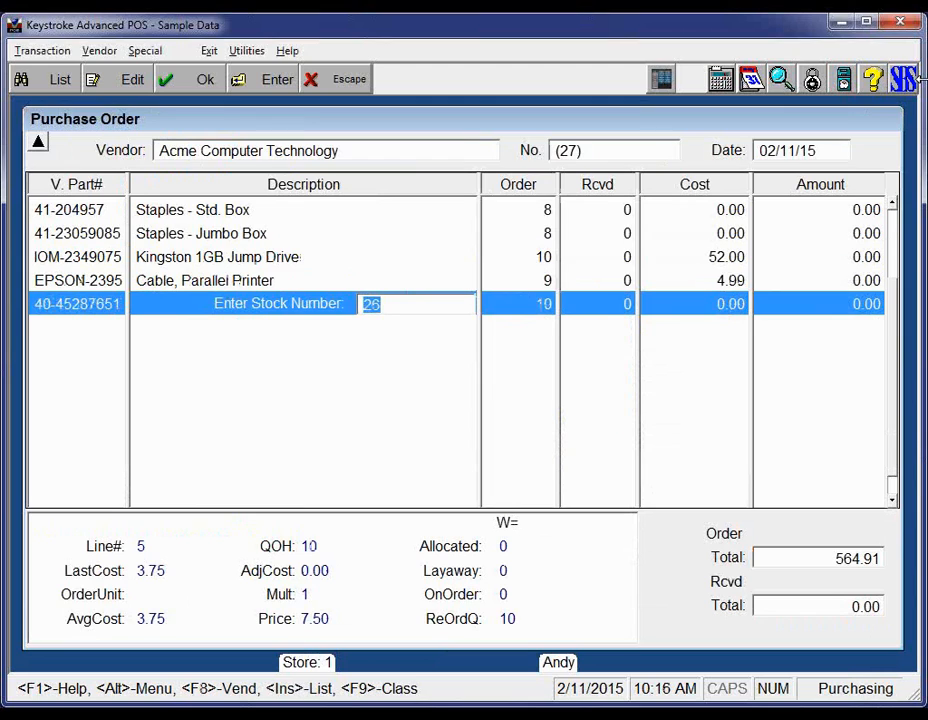
{"action": "key", "text": "Return"}
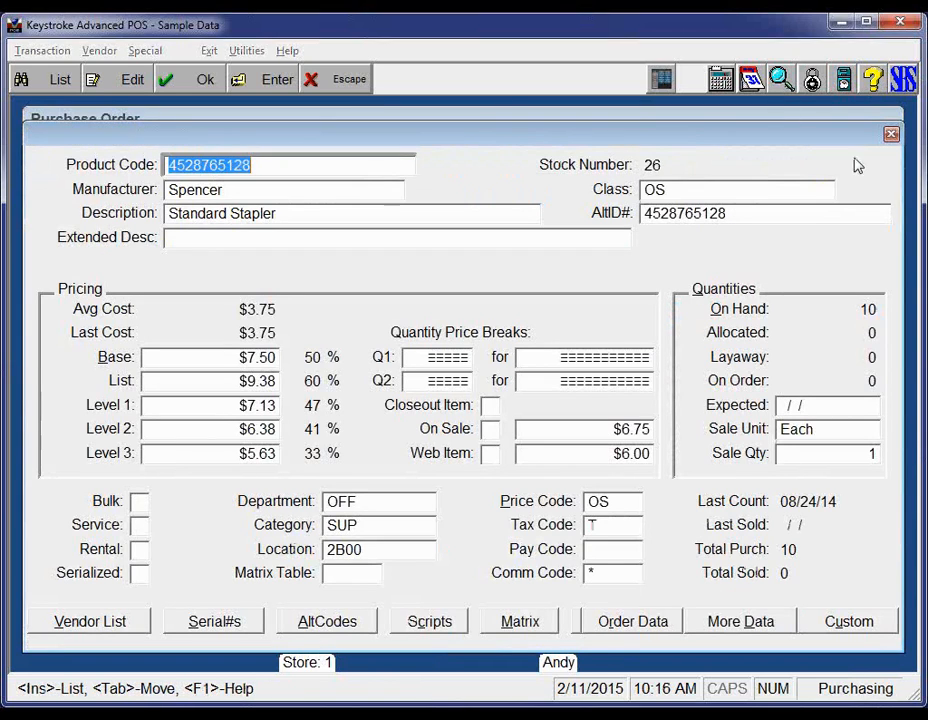
{"action": "left_click", "coordinate": [609, 622]}
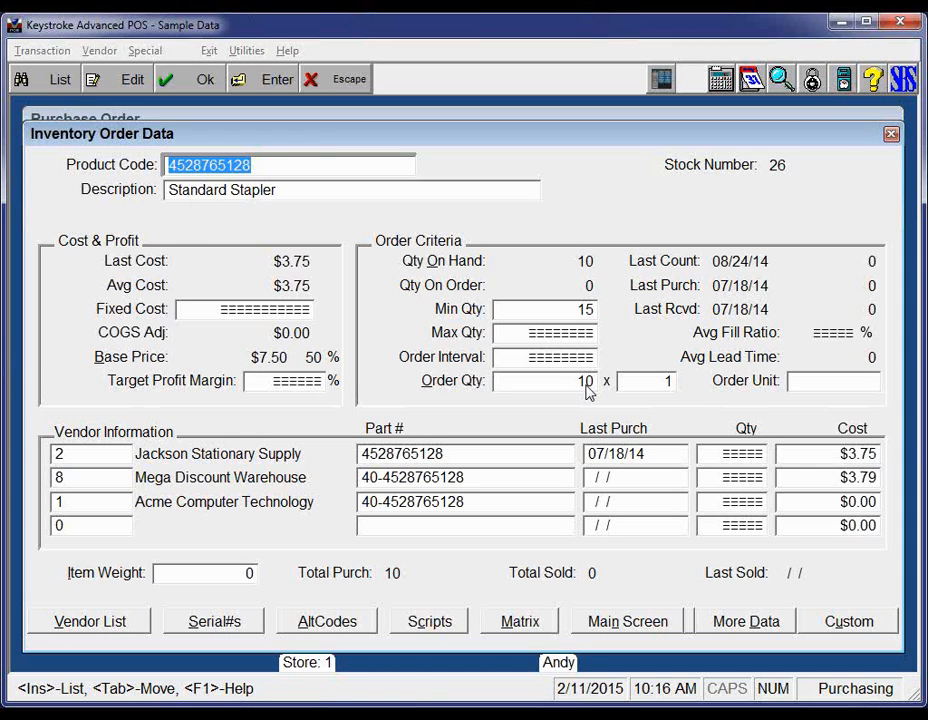
{"action": "key", "text": "Return"}
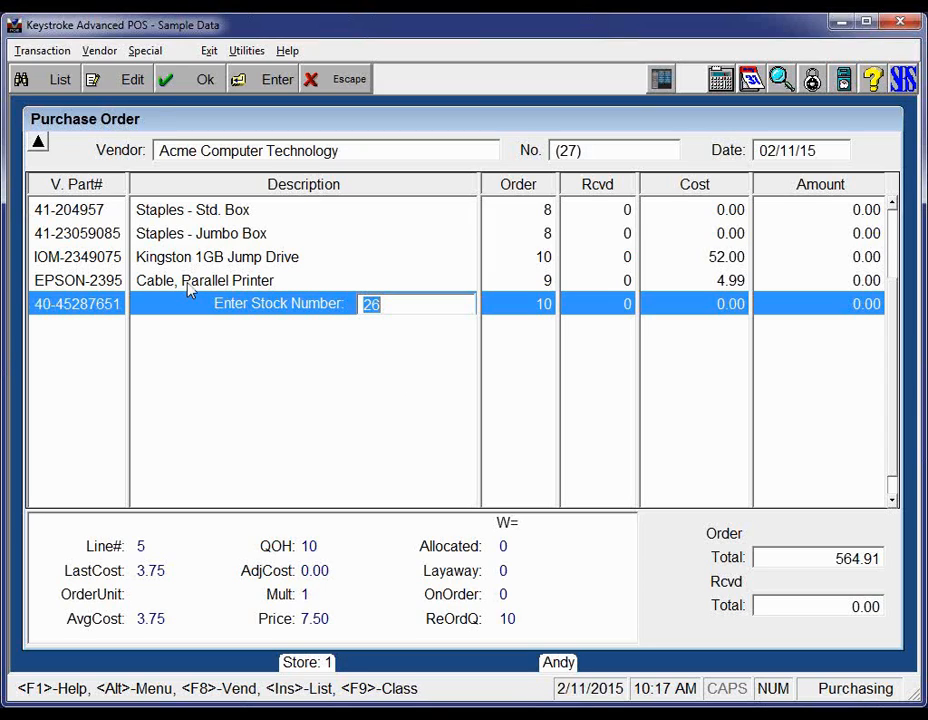
Complete the Acme Computer Technology order without a payment and save it without printing.
{"action": "key", "text": "F10"}
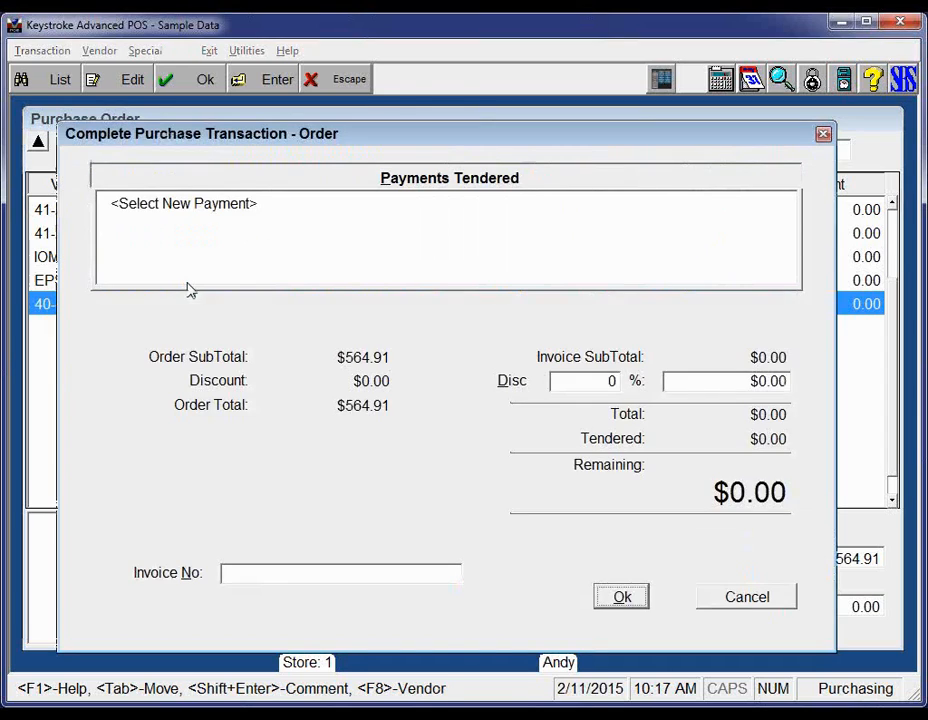
{"action": "key", "text": "Return"}
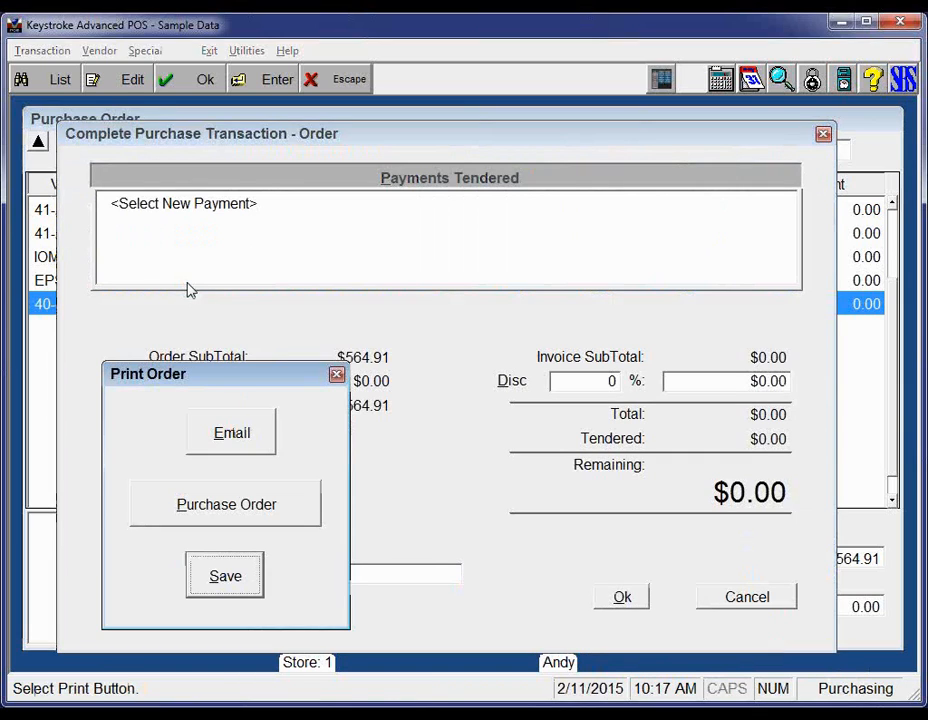
{"action": "key", "text": "Return"}
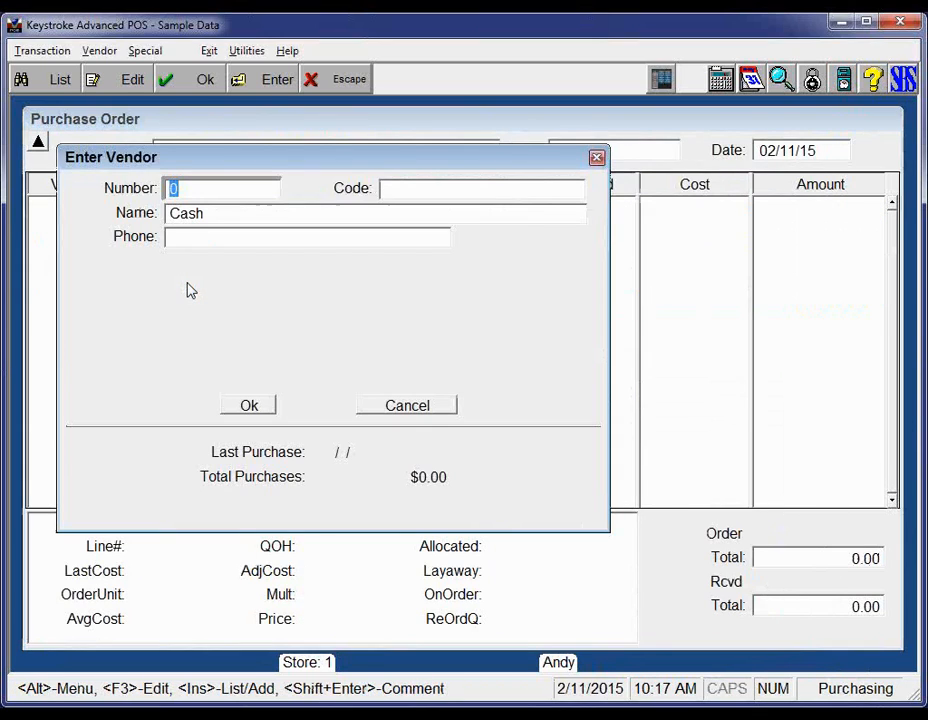
Recall the saved Acme Computer Technology order and check the on-order quantity of the Parallel Printer Cable line.
{"action": "key", "text": "Return"}
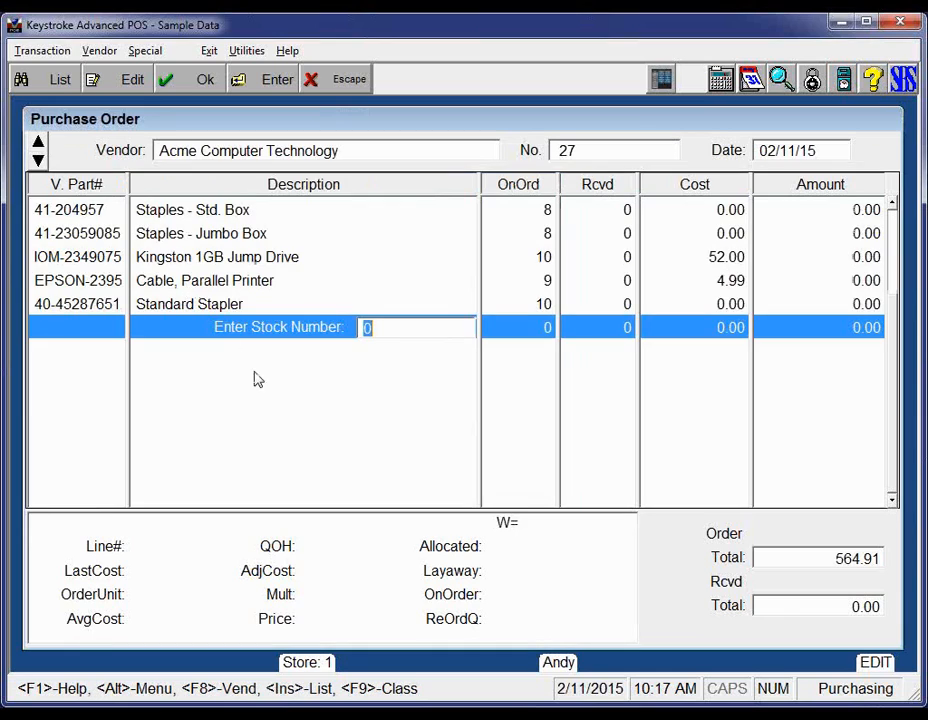
{"action": "key", "text": "Up"}
{"action": "key", "text": "Up"}
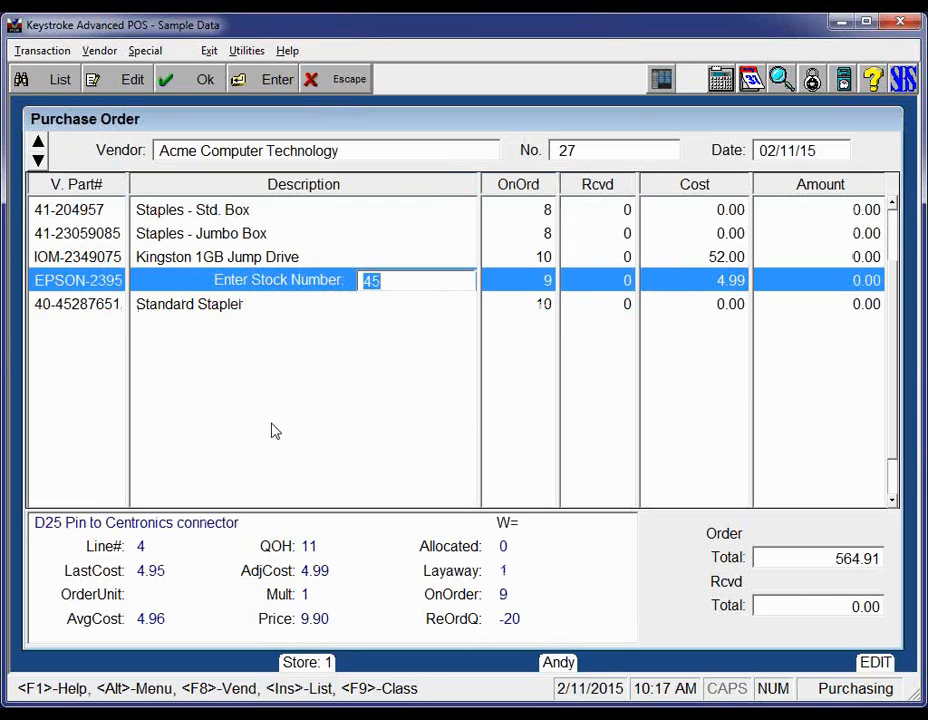
Delete the Kingston 1GB Jump Drive line from the Acme Computer Technology order, then save the order without payment or printing.
{"action": "key", "text": "Up"}
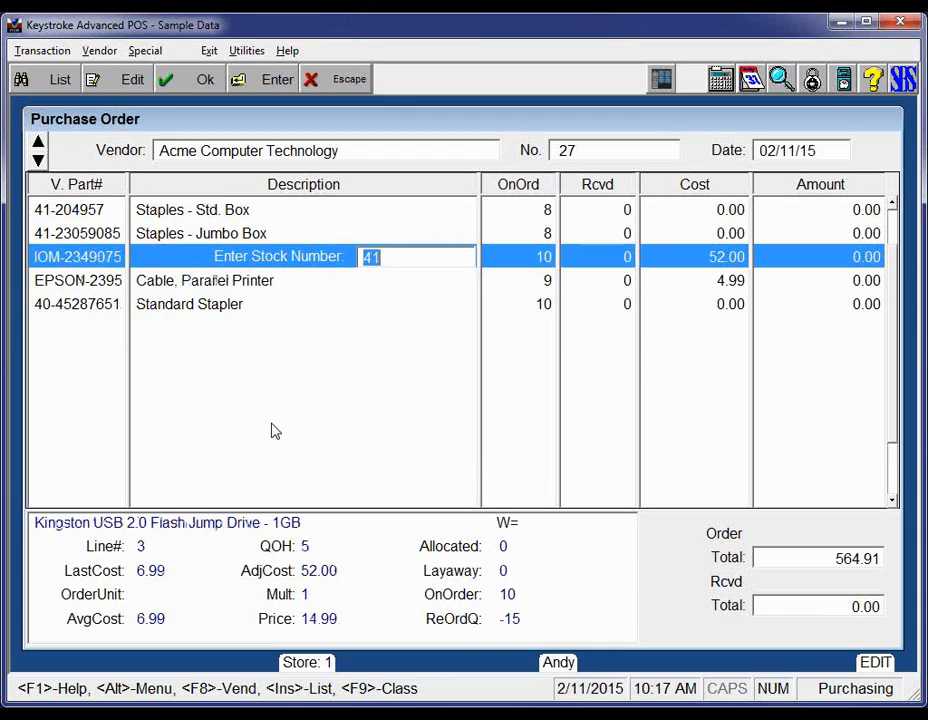
{"action": "key", "text": "Delete"}
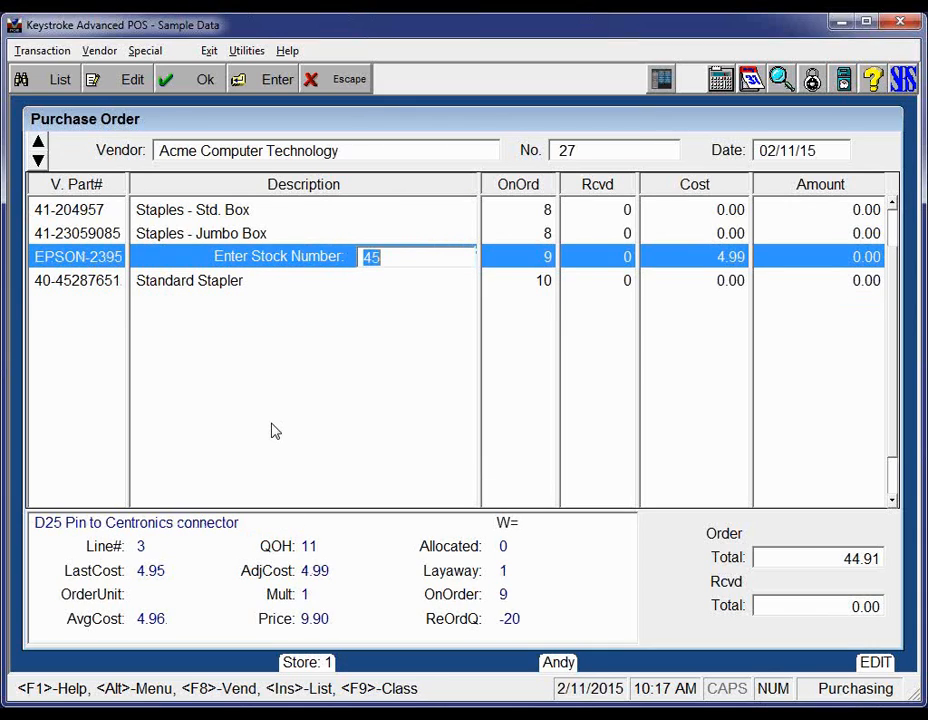
{"action": "key", "text": "F10"}
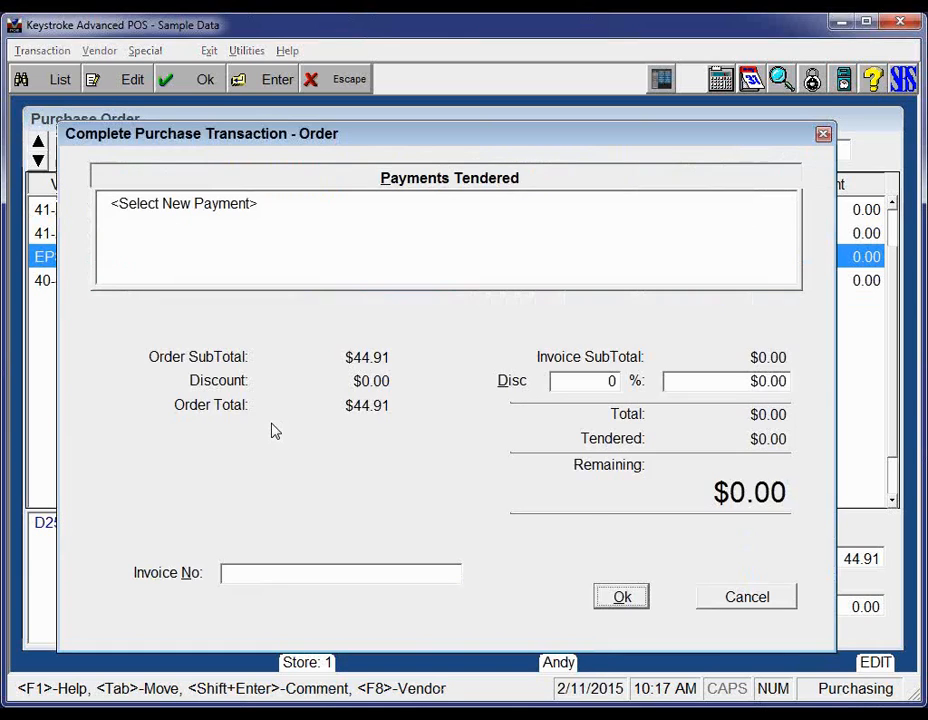
{"action": "key", "text": "Return"}
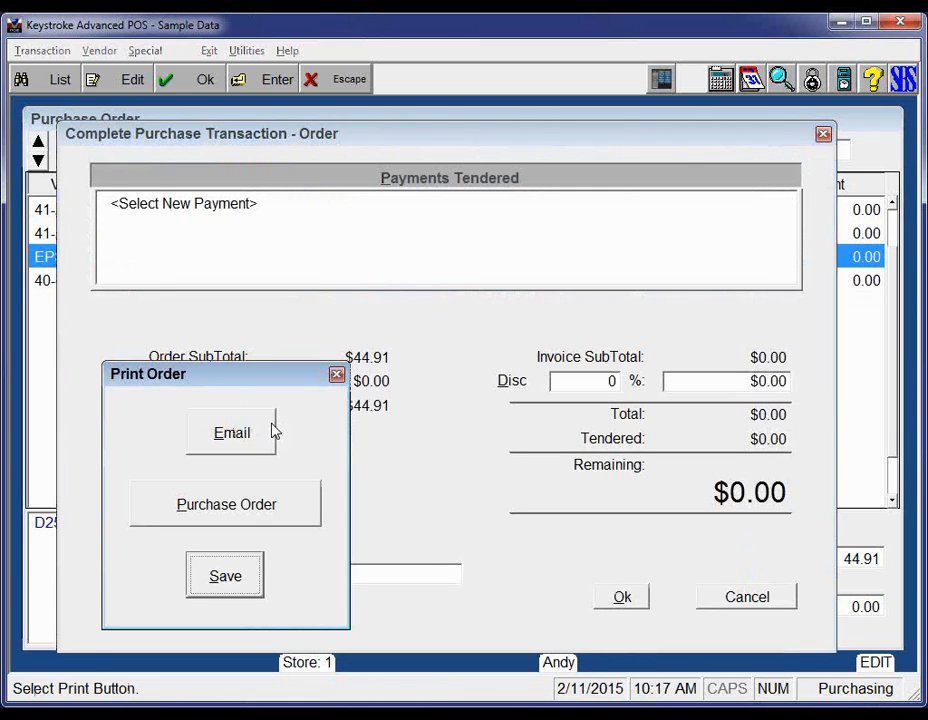
{"action": "key", "text": "Return"}
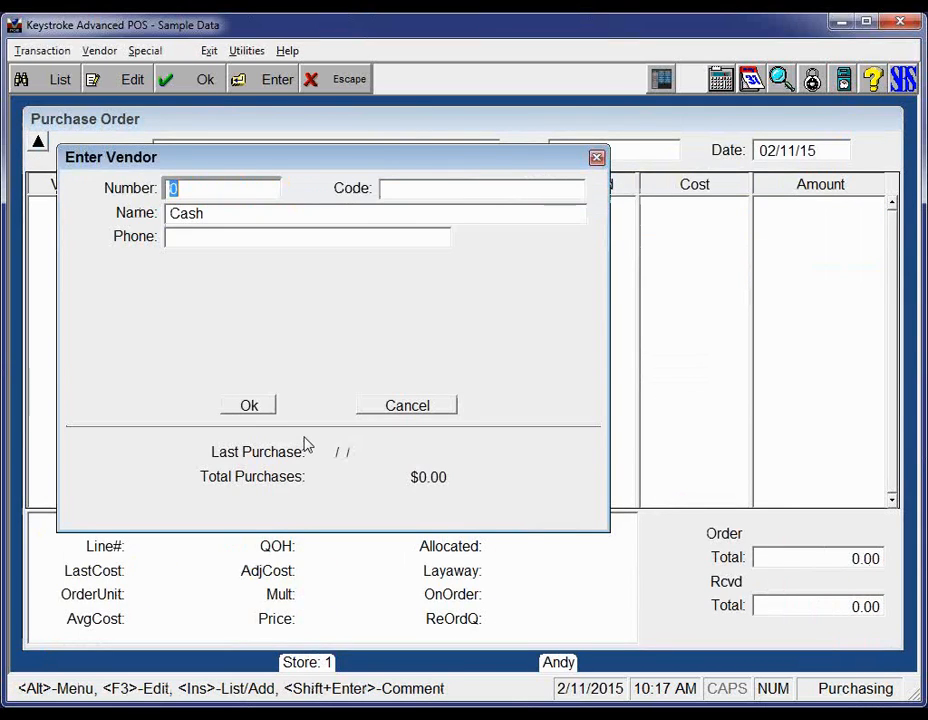
Recall the saved Acme Computer Technology order, examine the special screen for receiving open orders and leave it without receiving items.
{"action": "key", "text": "Page_Up"}
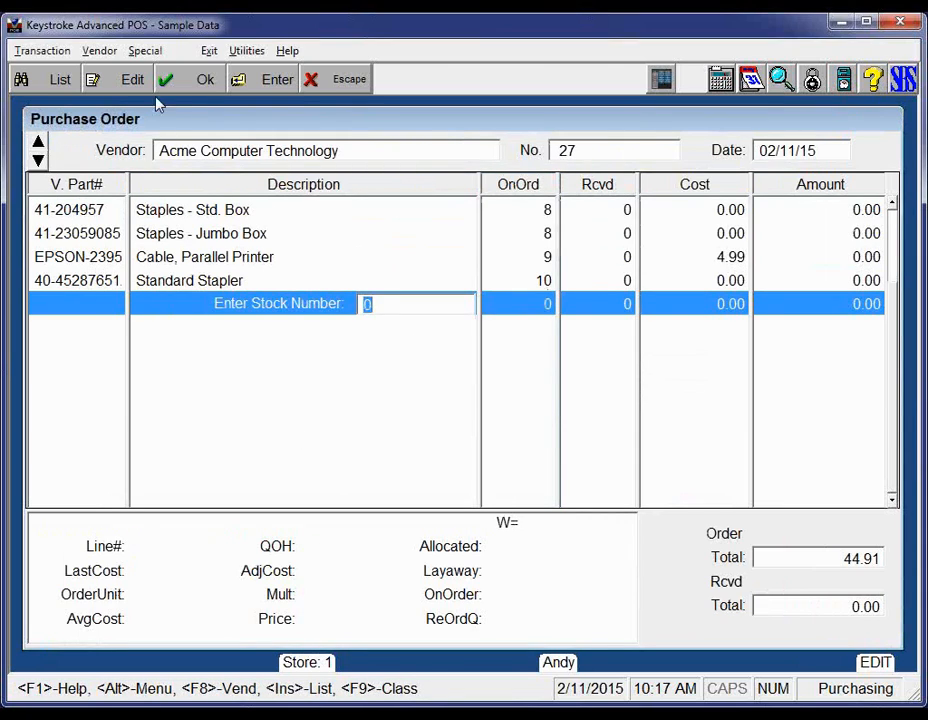
{"action": "left_click", "coordinate": [148, 55]}
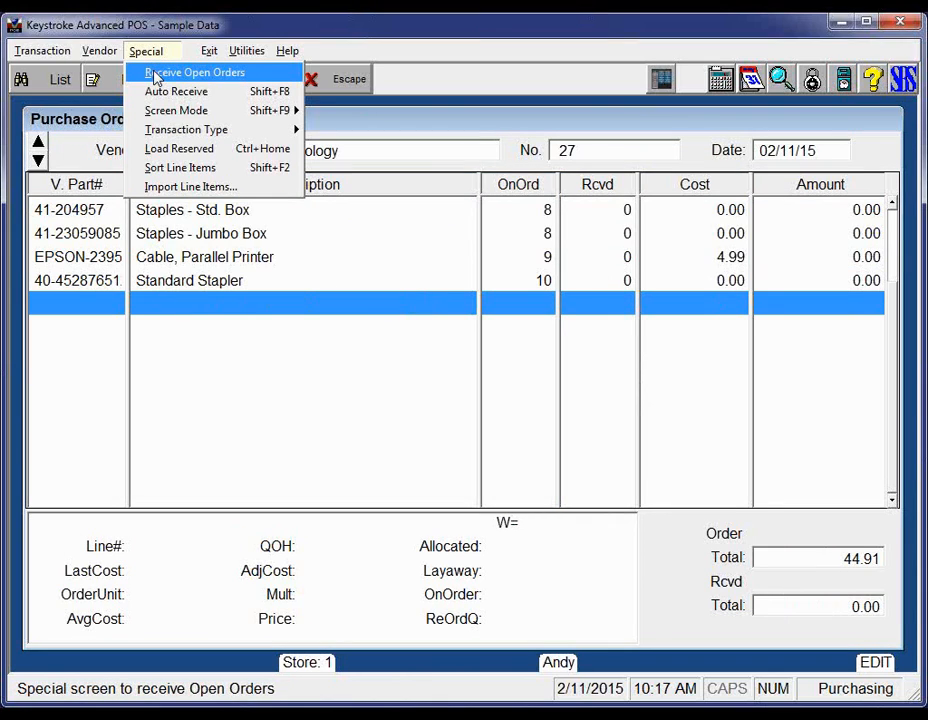
{"action": "left_click", "coordinate": [156, 77]}
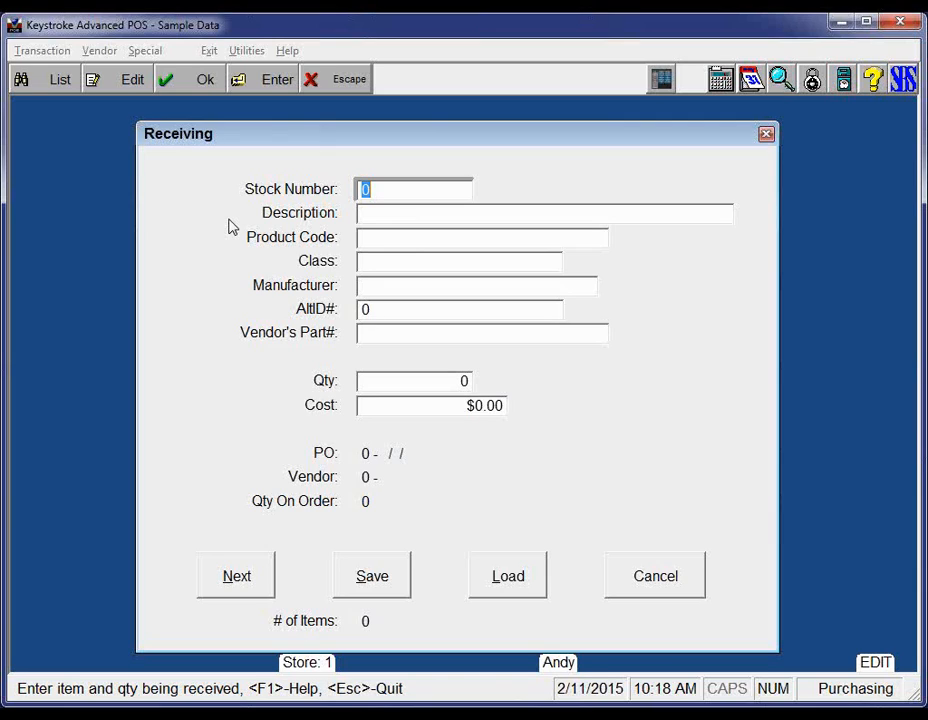
{"action": "key", "text": "Escape"}
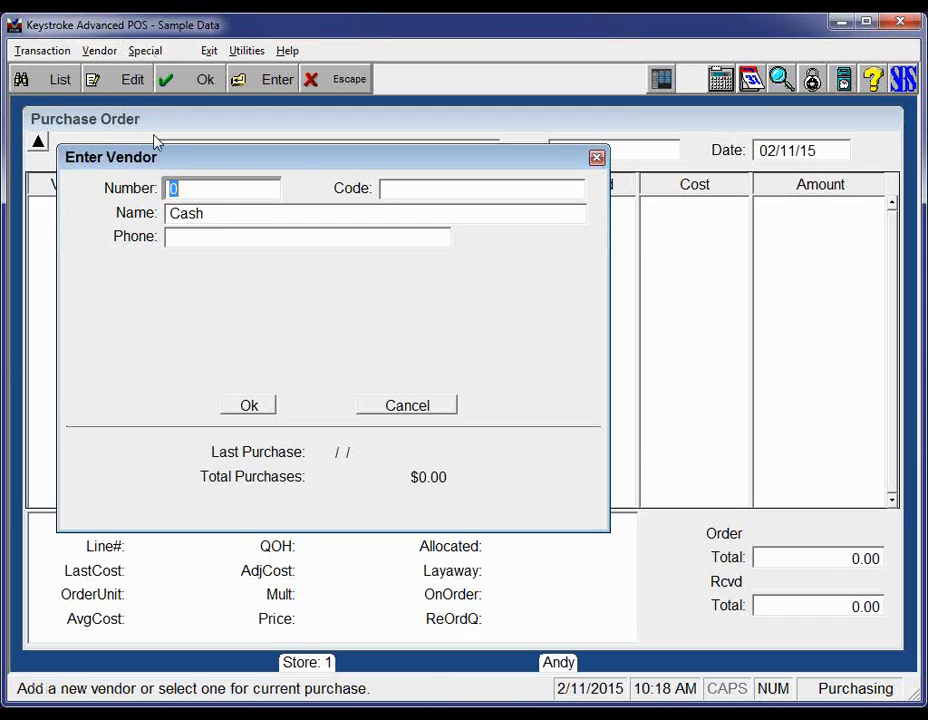
{"action": "key", "text": "F2"}
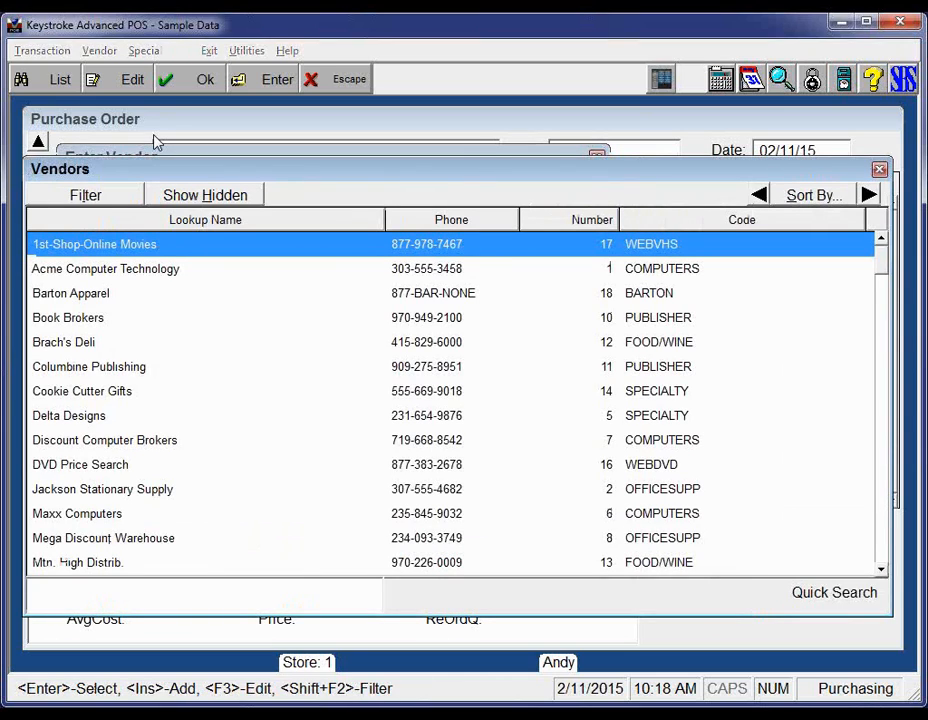
{"action": "key", "text": "Escape"}
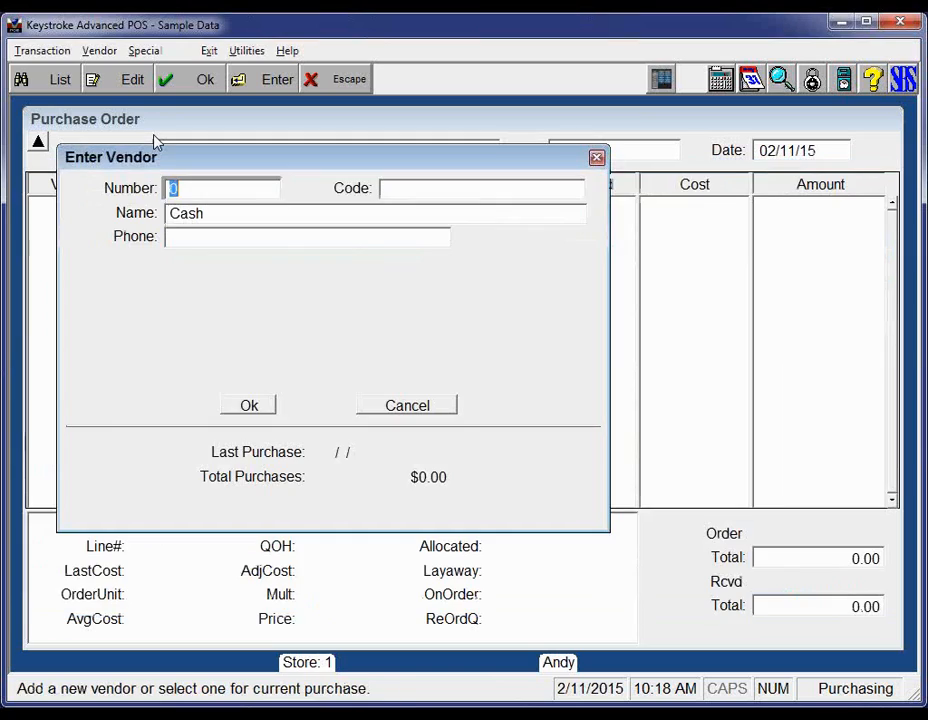